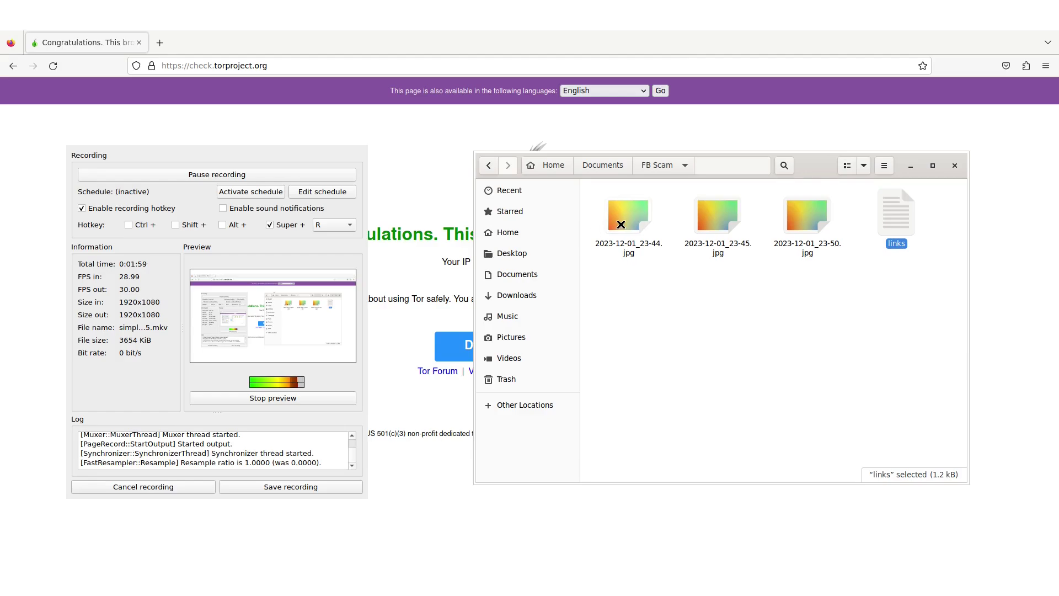
View the 2023-12-01_23-44.jpg support-bot screenshot full-size, then restore the window and scroll through it
{"action": "double_click", "coordinate": [618, 223]}
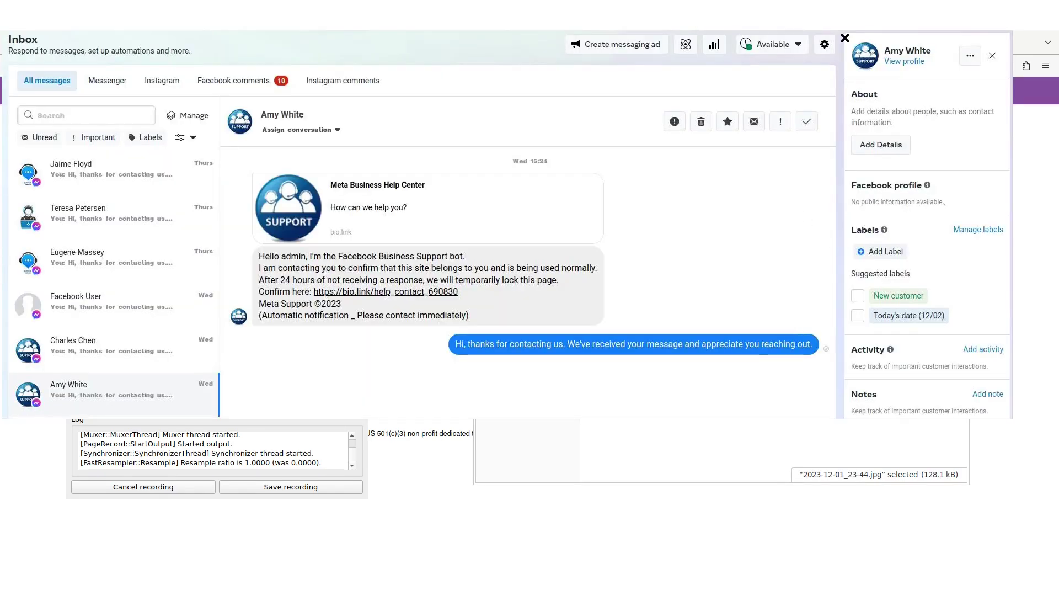
{"action": "left_click", "coordinate": [991, 34]}
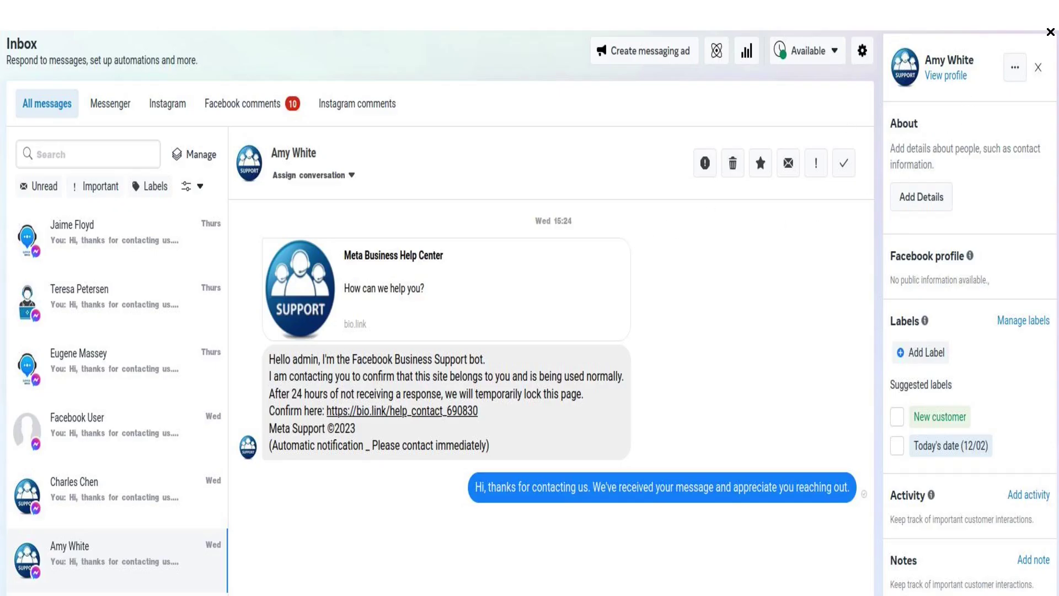
{"action": "left_click", "coordinate": [1050, 32]}
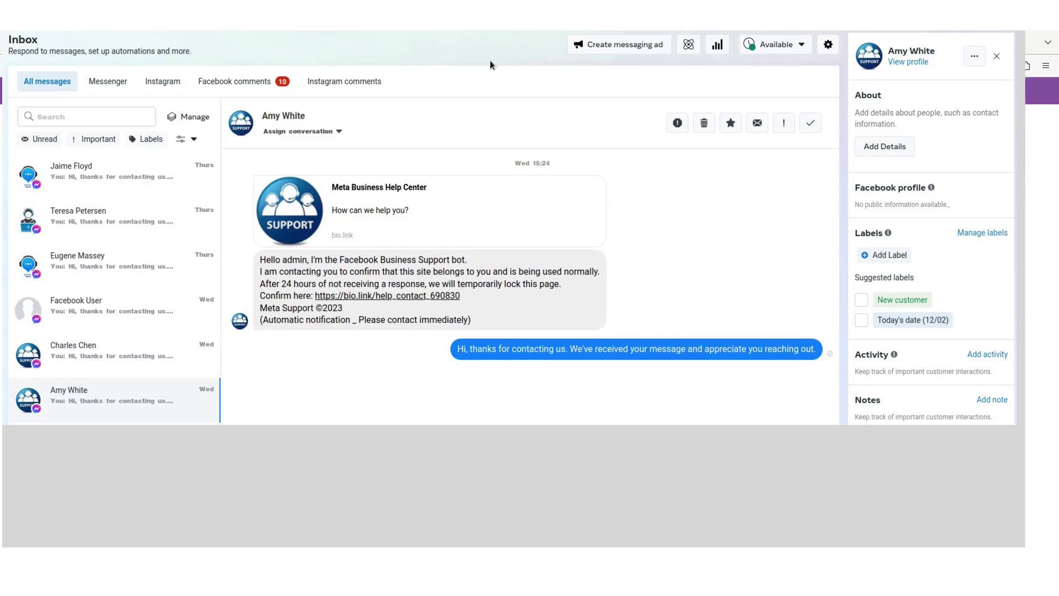
{"action": "scroll", "coordinate": [490, 65], "scroll_direction": "up", "scroll_amount": 2}
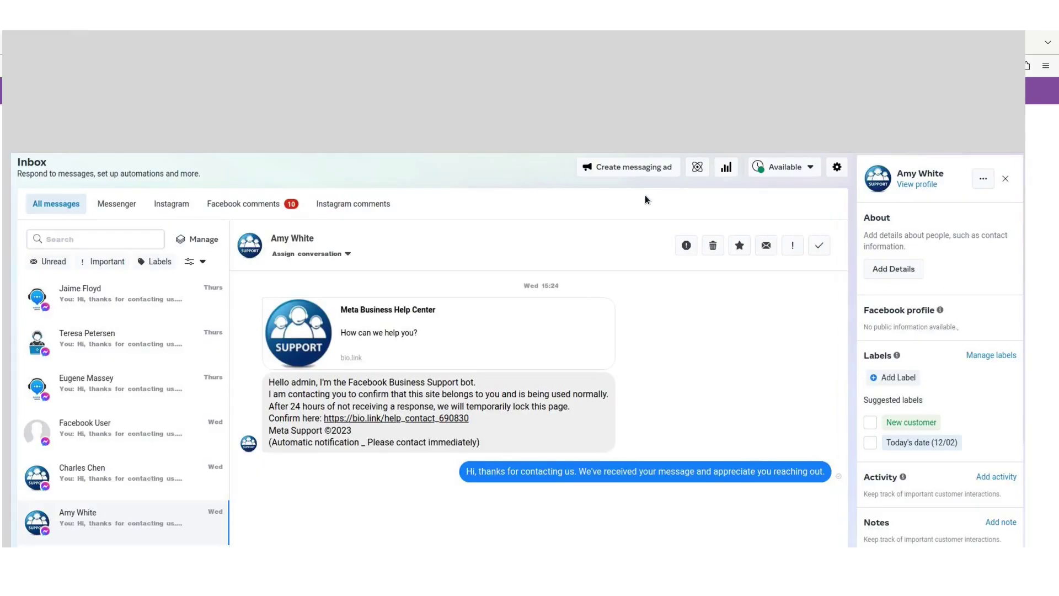
{"action": "scroll", "coordinate": [436, 266], "scroll_direction": "down", "scroll_amount": 2}
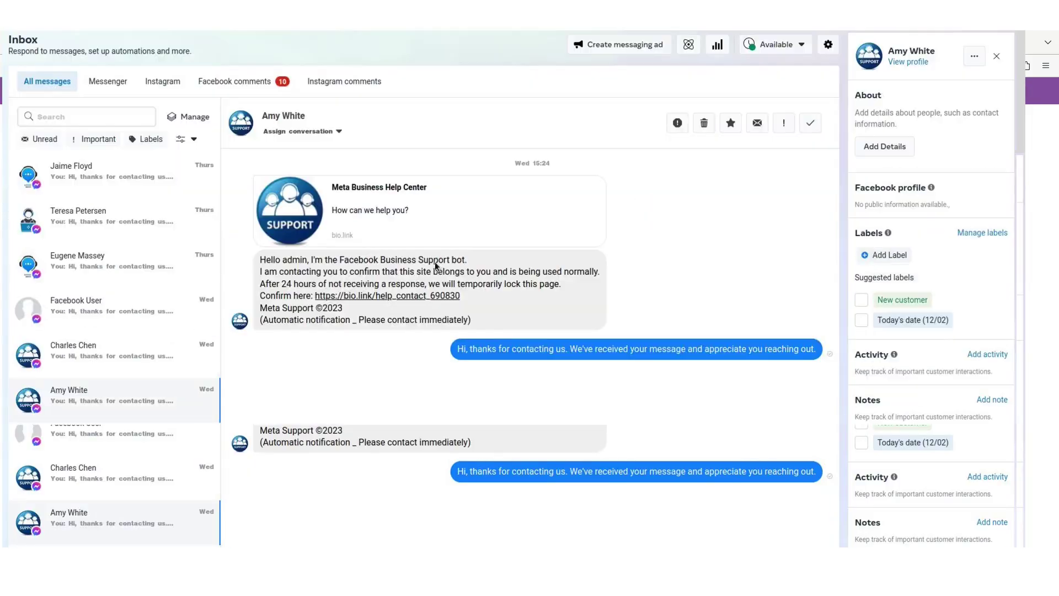
{"action": "scroll", "coordinate": [434, 262], "scroll_direction": "up", "scroll_amount": 2}
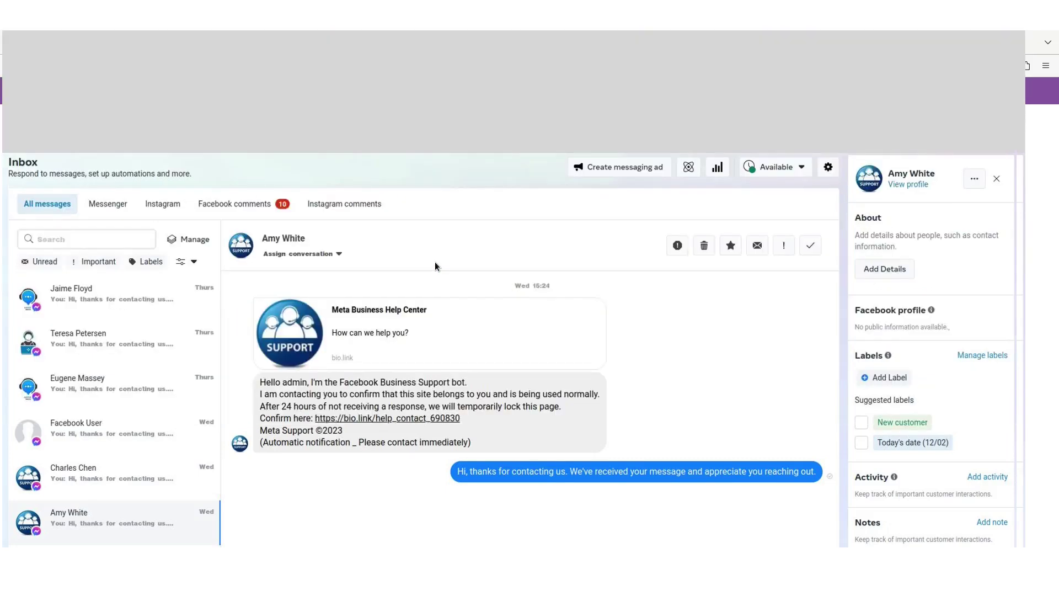
{"action": "scroll", "coordinate": [435, 261], "scroll_direction": "down", "scroll_amount": 2}
Open the 2023-12-01_23-50.jpg screenshot showing the page-flagged warning with a Facebook groups link
{"action": "key", "text": "Escape"}
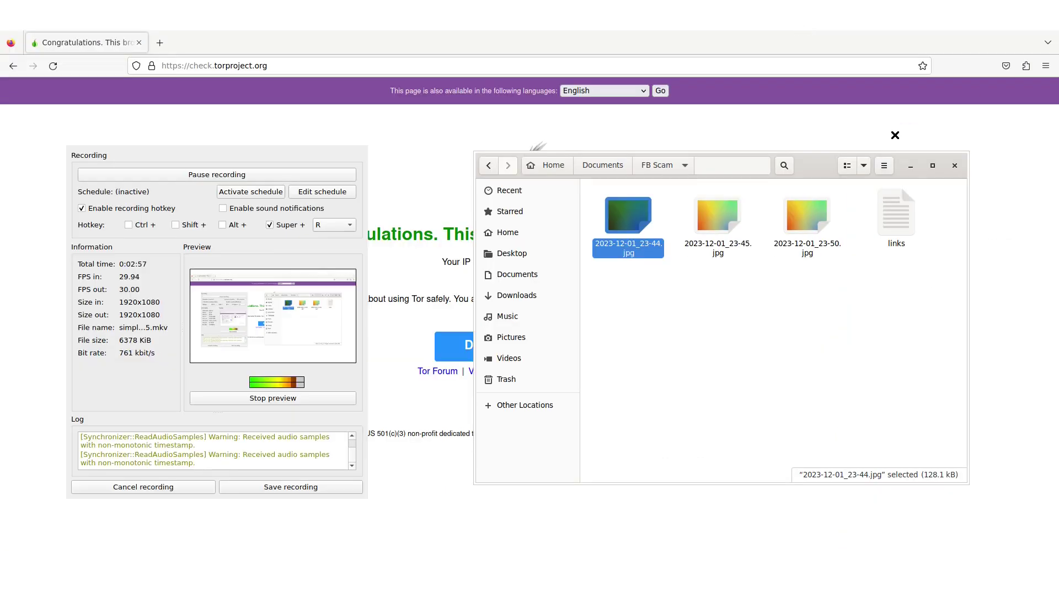
{"action": "left_click", "coordinate": [803, 232]}
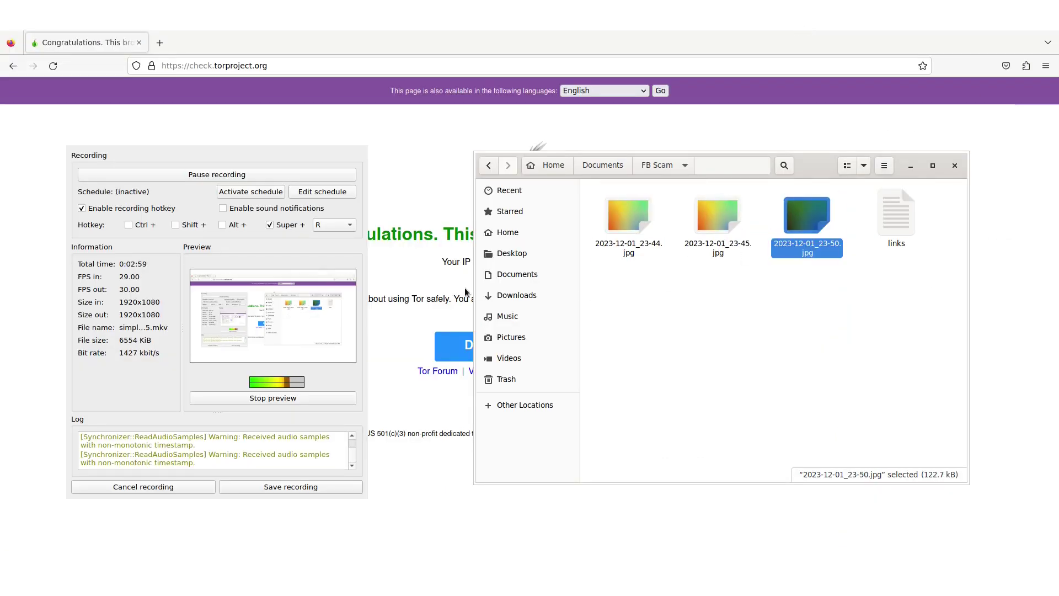
{"action": "double_click", "coordinate": [803, 232]}
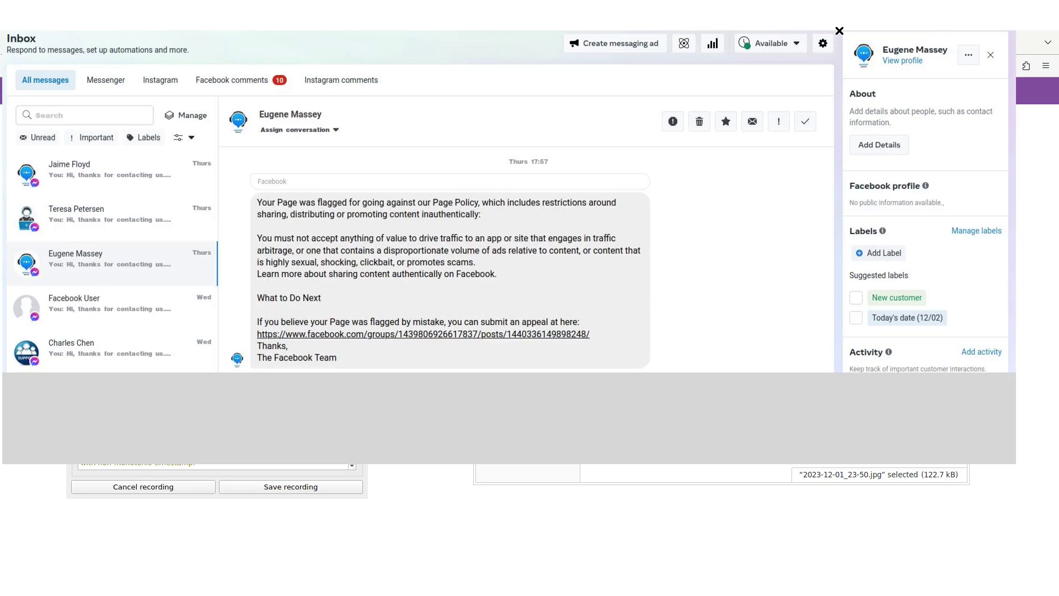
Move on to the 2023-12-01_23-45.jpg screenshot of the fake Support profile
{"action": "key", "text": "space"}
{"action": "key", "text": "Left"}
{"action": "key", "text": "space"}
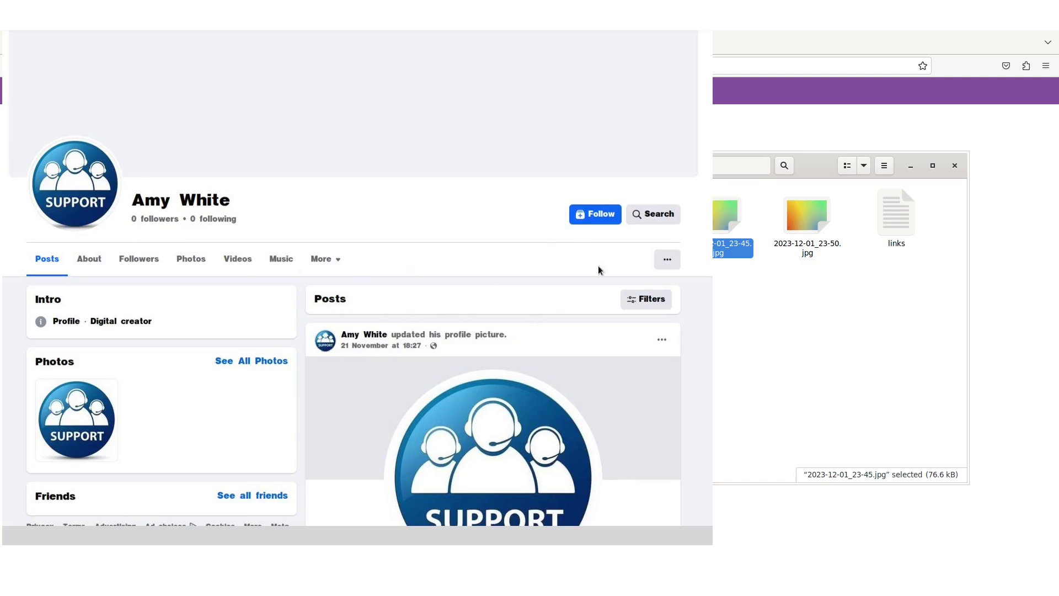
Open the links file maximized in gedit and mark the bio.link address on line 4
{"action": "key", "text": "Escape"}
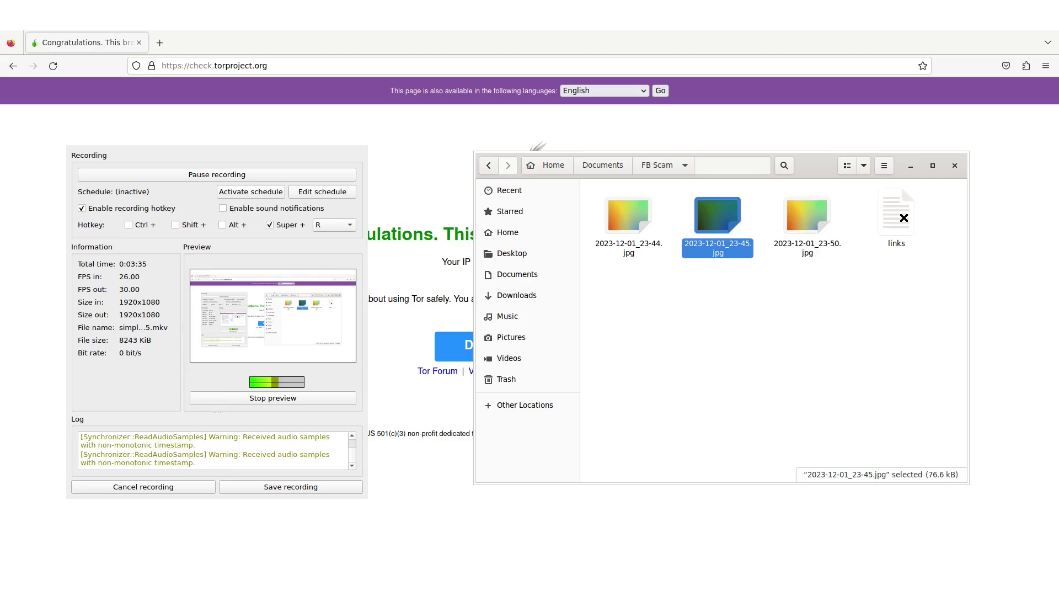
{"action": "double_click", "coordinate": [896, 215]}
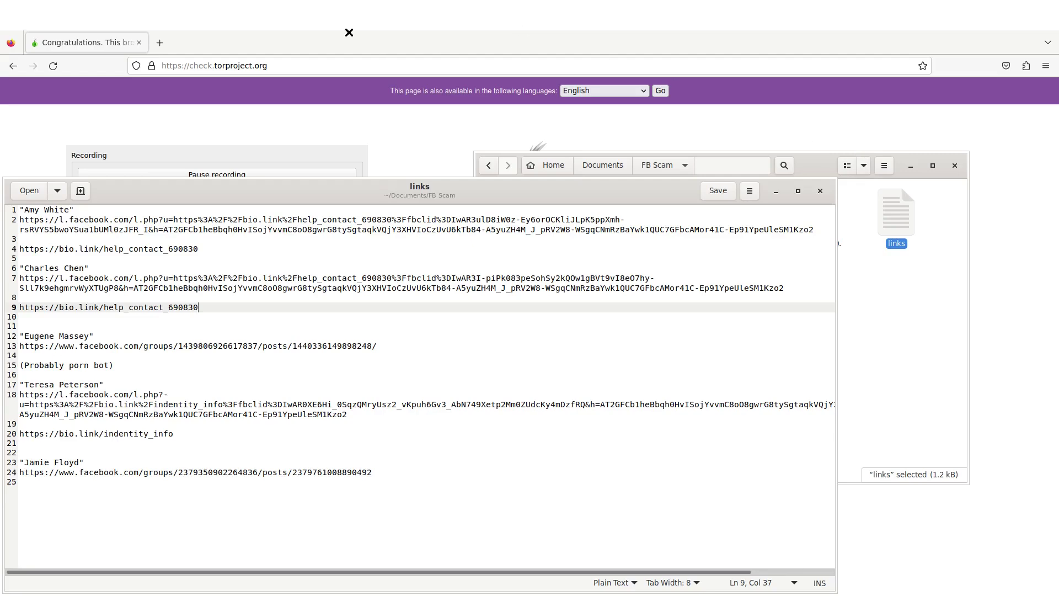
{"action": "key", "text": "super+Up"}
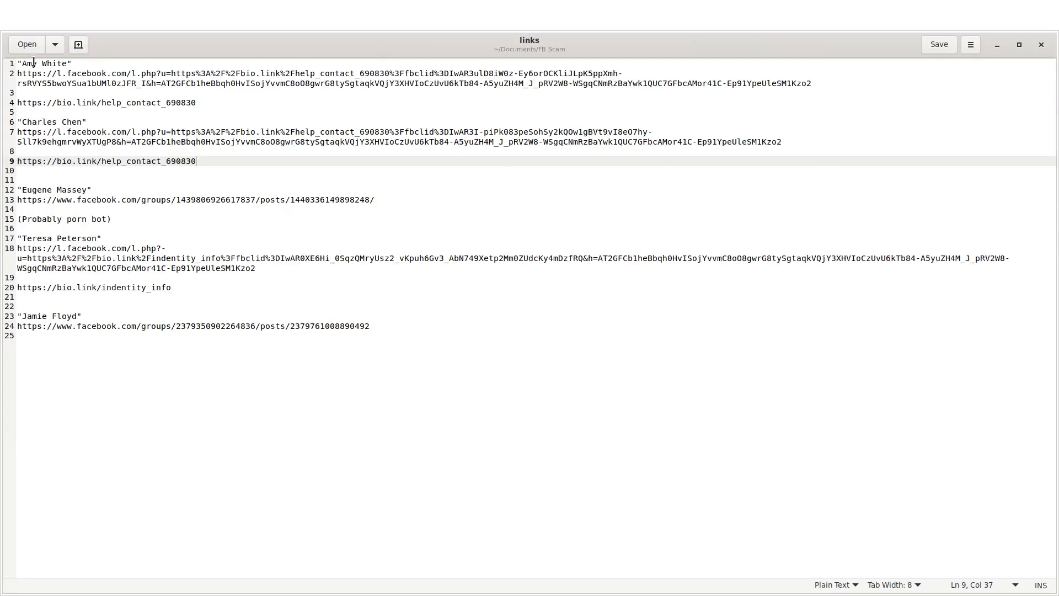
{"action": "left_click_drag", "start_coordinate": [201, 102], "coordinate": [823, 83]}
{"action": "left_click", "coordinate": [53, 83]}
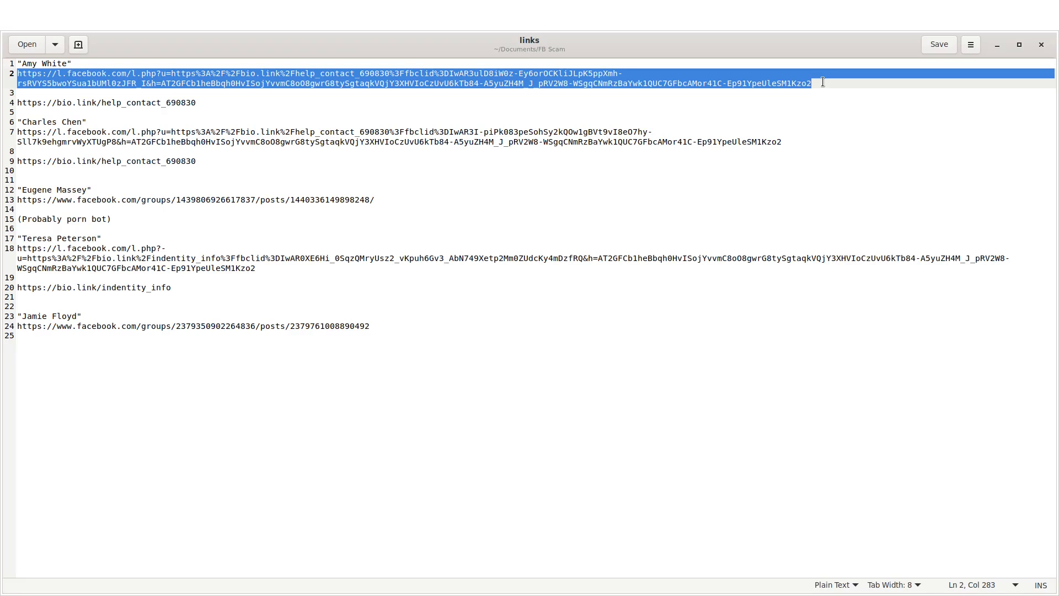
{"action": "left_click", "coordinate": [466, 102]}
{"action": "left_click_drag", "start_coordinate": [17, 73], "coordinate": [156, 73]}
{"action": "left_click", "coordinate": [117, 74]}
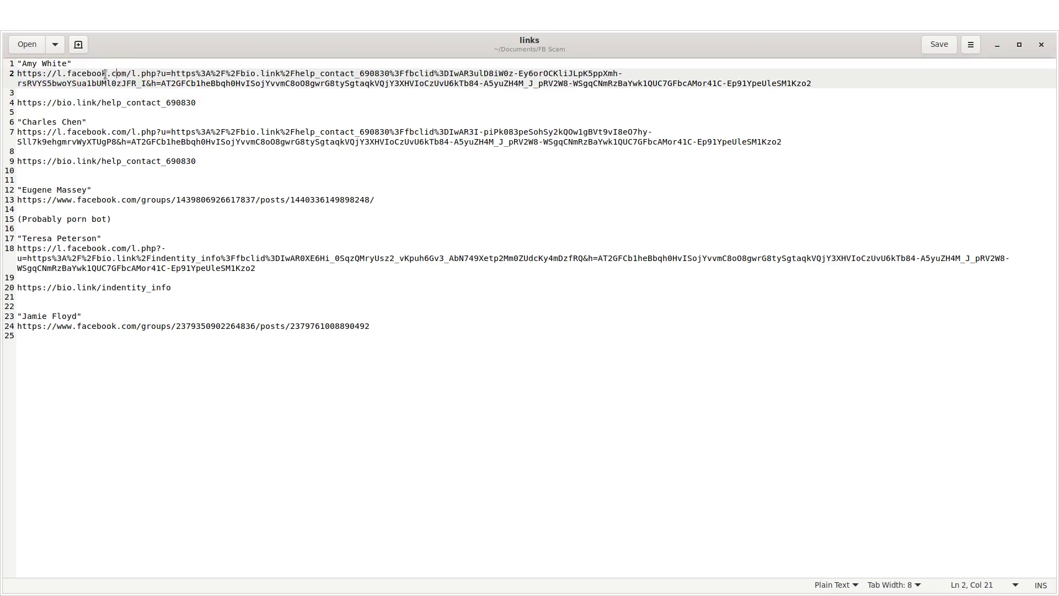
{"action": "triple_click", "coordinate": [69, 76]}
{"action": "left_click_drag", "start_coordinate": [69, 74], "coordinate": [126, 73]}
{"action": "left_click", "coordinate": [141, 74]}
{"action": "left_click_drag", "start_coordinate": [156, 74], "coordinate": [16, 73]}
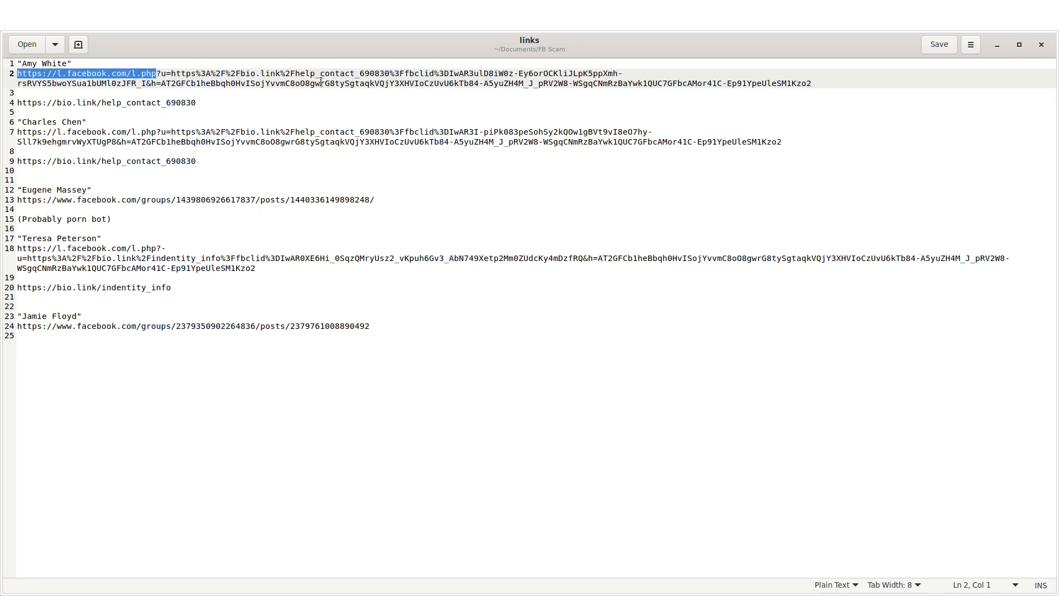
{"action": "left_click_drag", "start_coordinate": [281, 73], "coordinate": [246, 73]}
{"action": "left_click", "coordinate": [255, 104]}
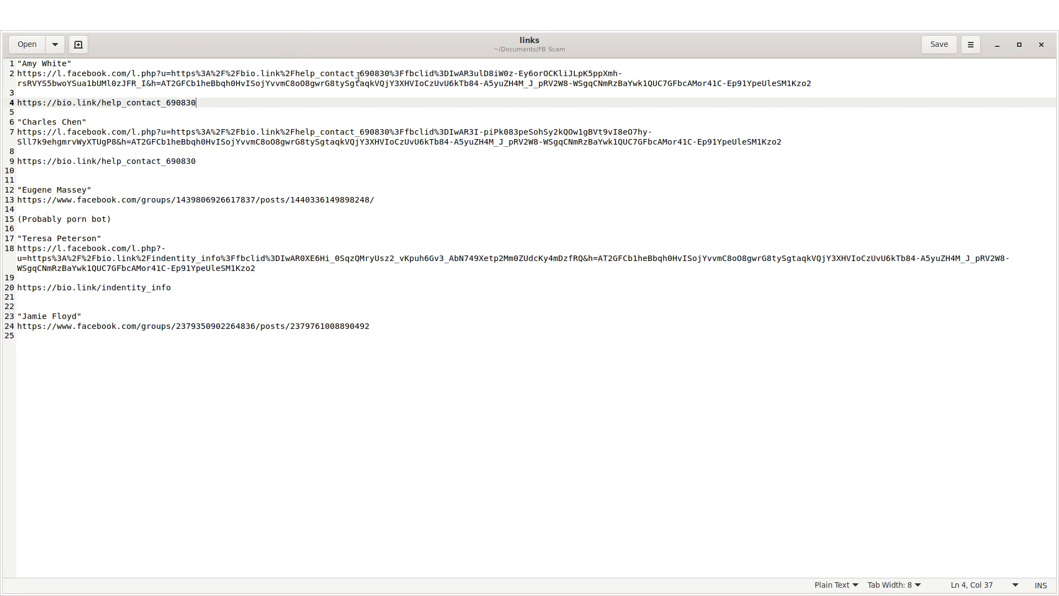
{"action": "left_click_drag", "start_coordinate": [389, 73], "coordinate": [608, 73]}
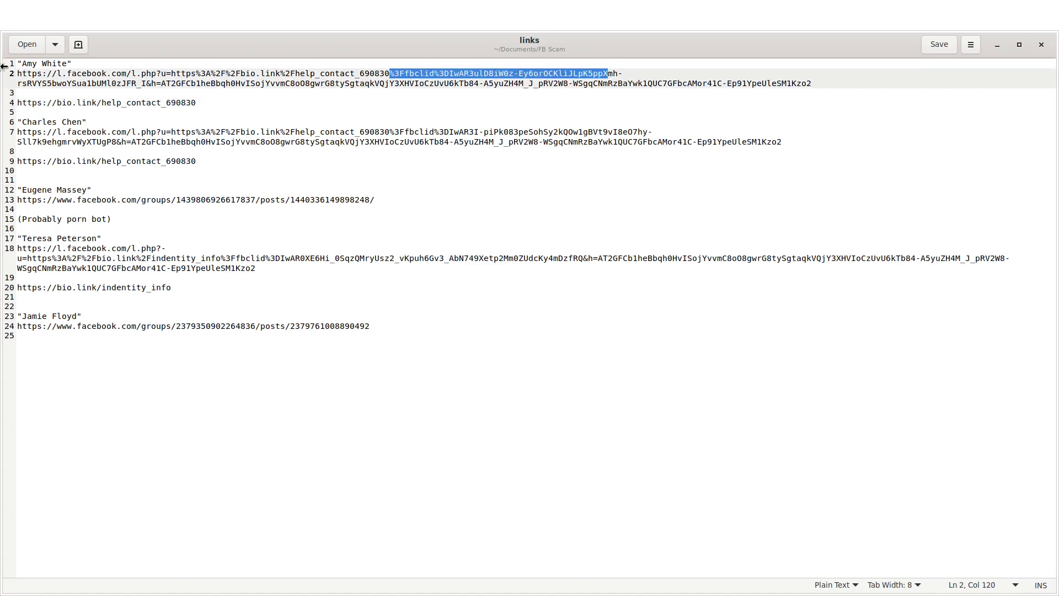
{"action": "left_click_drag", "start_coordinate": [146, 83], "coordinate": [151, 83]}
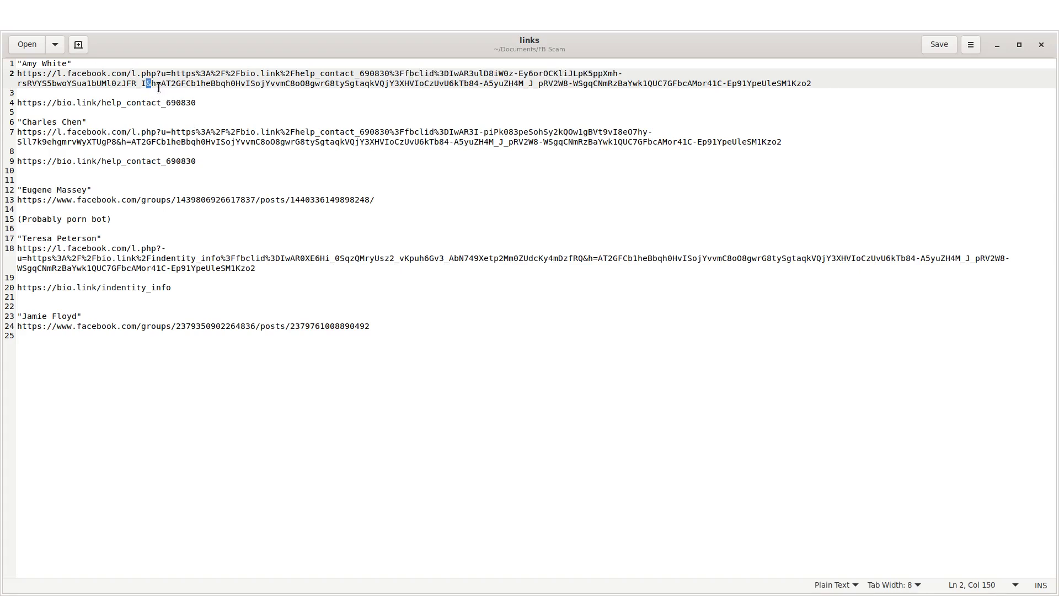
{"action": "left_click", "coordinate": [148, 84]}
{"action": "left_click_drag", "start_coordinate": [167, 83], "coordinate": [814, 84]}
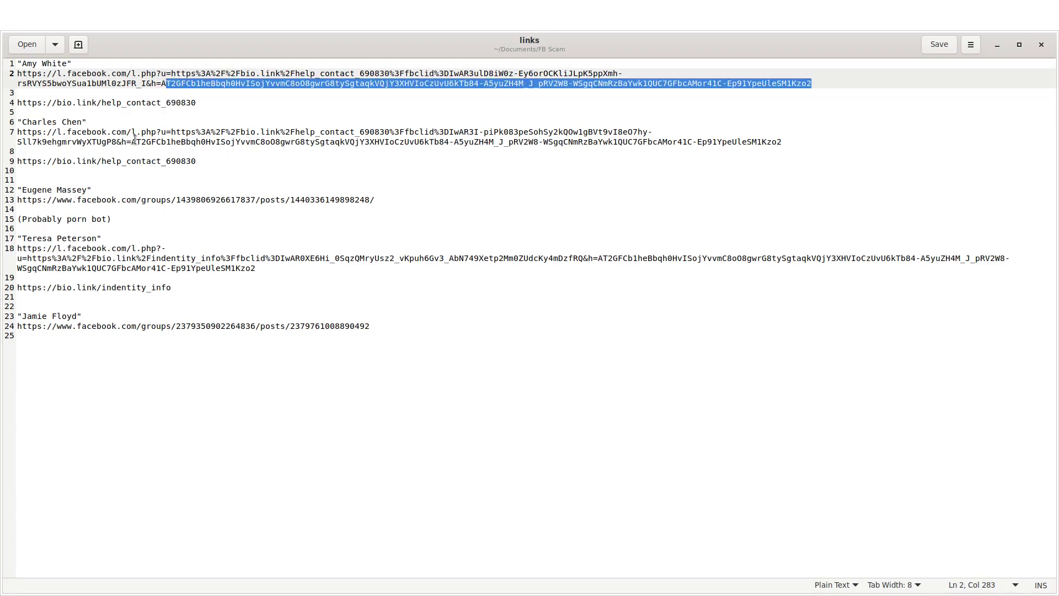
{"action": "left_click_drag", "start_coordinate": [132, 142], "coordinate": [798, 141]}
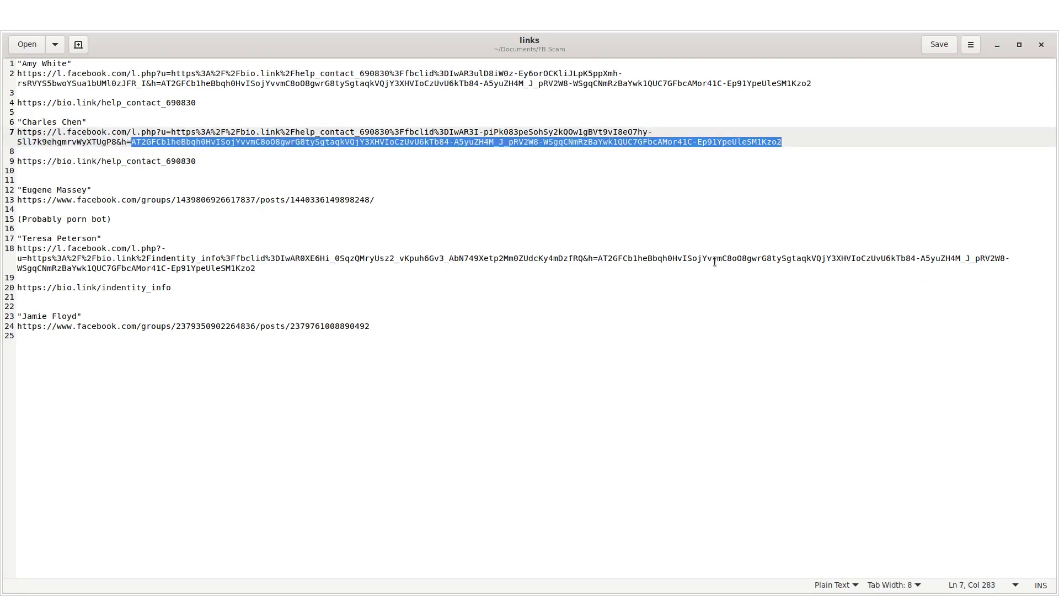
{"action": "left_click_drag", "start_coordinate": [600, 257], "coordinate": [326, 269]}
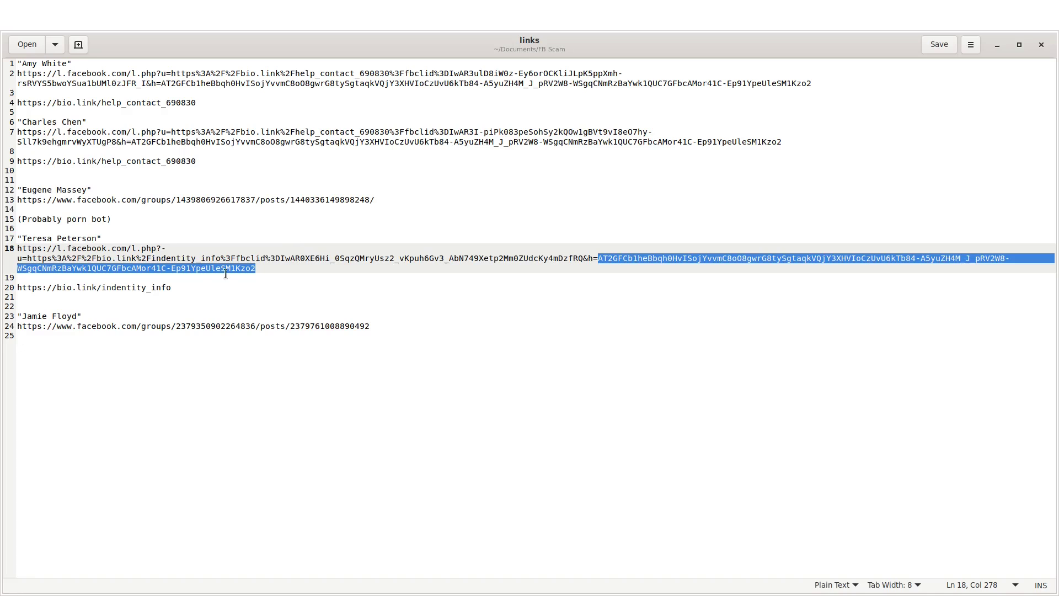
Review the list, selecting the indentity_info bio.link and Facebook group post links, then switch to Tor Browser
{"action": "left_click", "coordinate": [191, 287]}
{"action": "left_click_drag", "start_coordinate": [112, 238], "coordinate": [42, 219]}
{"action": "left_click", "coordinate": [62, 190]}
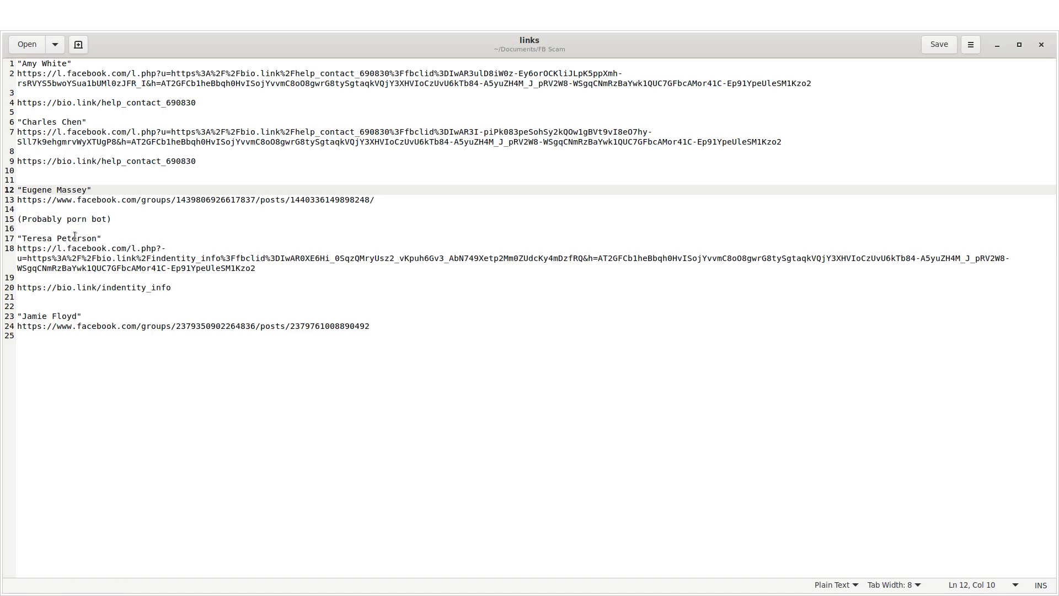
{"action": "left_click_drag", "start_coordinate": [126, 220], "coordinate": [48, 219]}
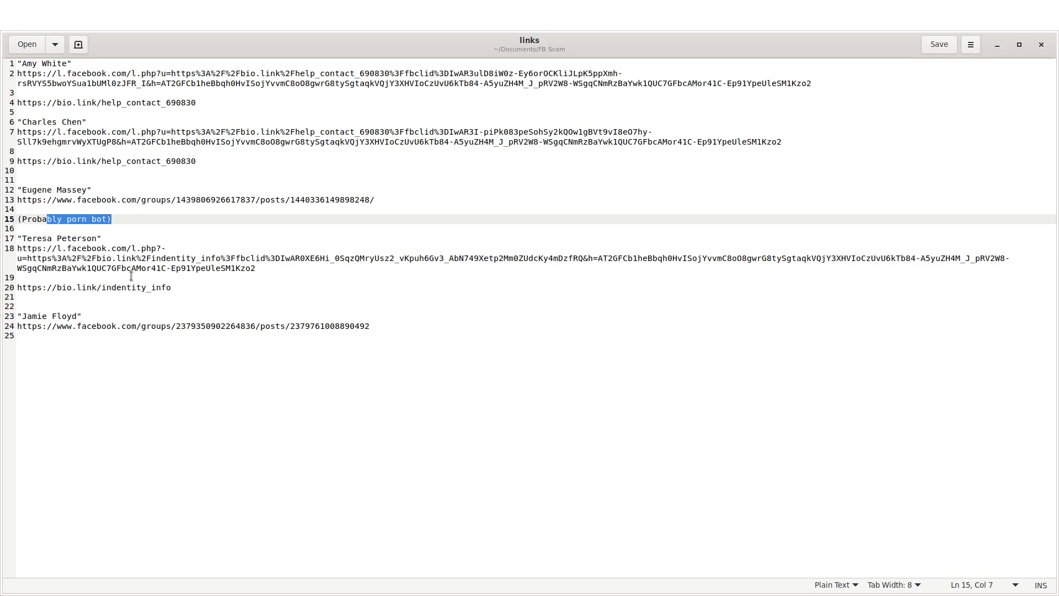
{"action": "left_click_drag", "start_coordinate": [172, 291], "coordinate": [83, 288]}
{"action": "left_click", "coordinate": [172, 281]}
{"action": "left_click", "coordinate": [88, 287]}
{"action": "left_click_drag", "start_coordinate": [171, 288], "coordinate": [12, 289]}
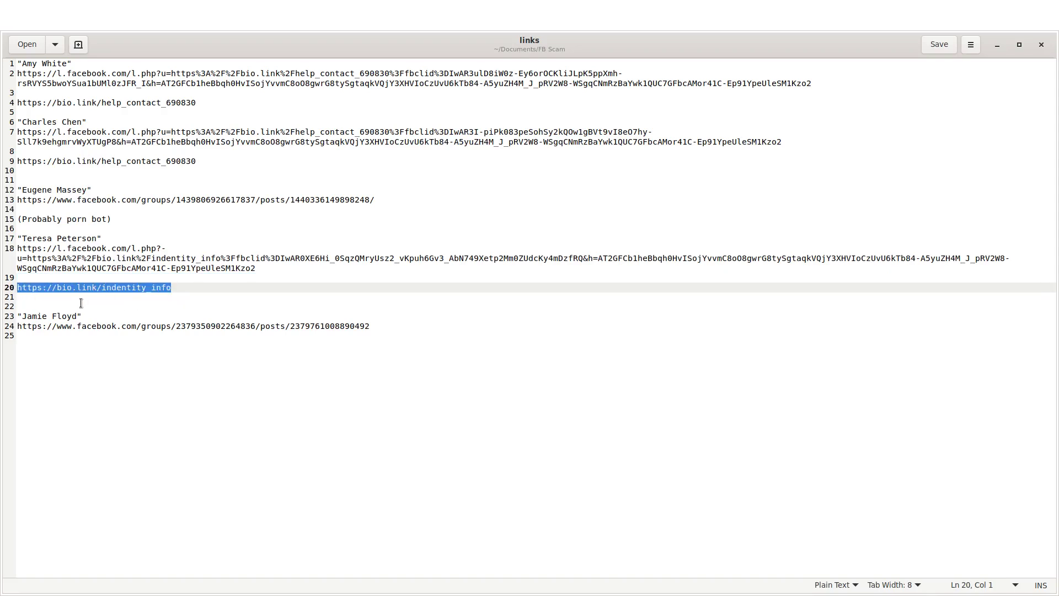
{"action": "left_click_drag", "start_coordinate": [368, 326], "coordinate": [10, 327]}
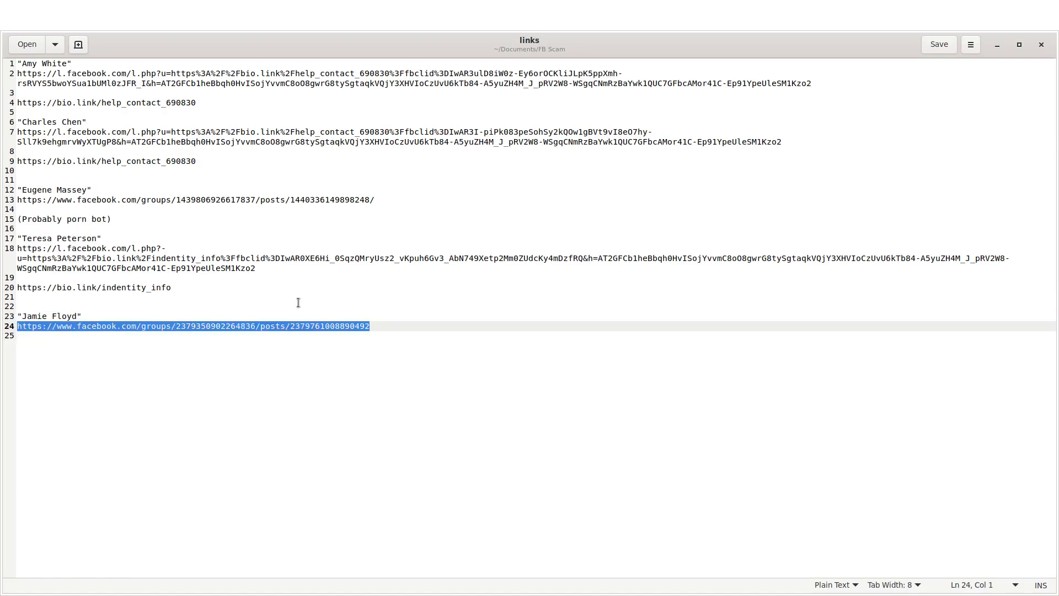
{"action": "left_click_drag", "start_coordinate": [173, 288], "coordinate": [18, 287]}
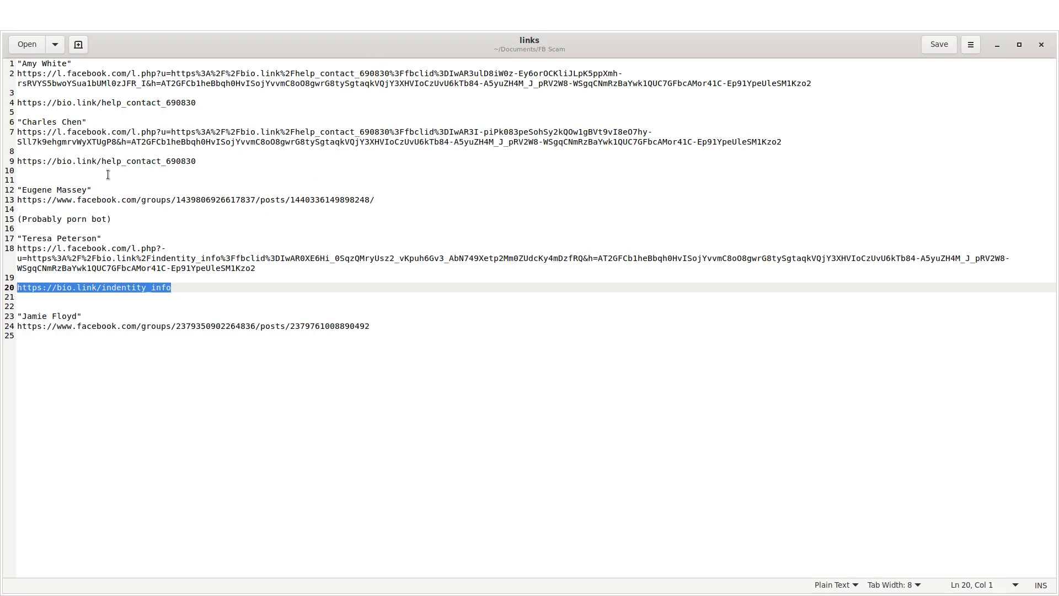
{"action": "key", "text": "alt+Tab"}
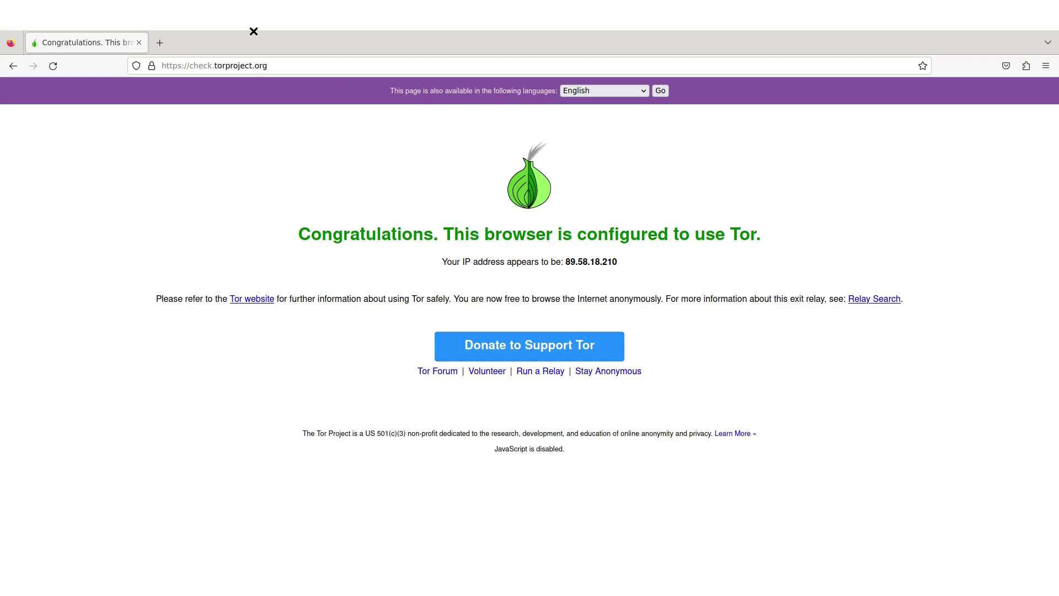
Load the help_contact_690830 bio.link address from the list in Tor Browser
{"action": "key", "text": "alt+Tab"}
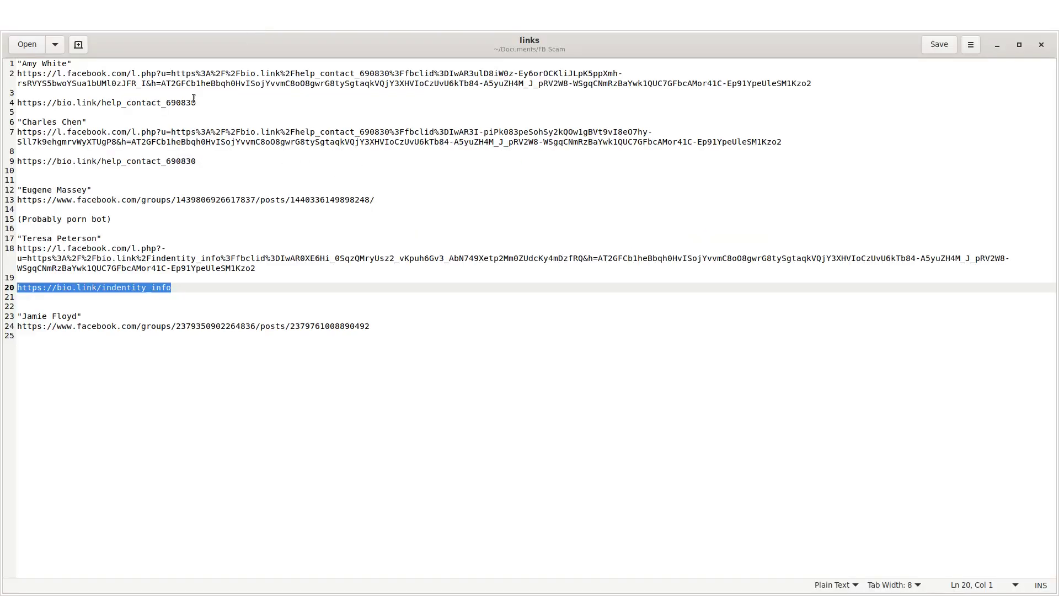
{"action": "left_click_drag", "start_coordinate": [199, 103], "coordinate": [17, 103]}
{"action": "key", "text": "ctrl+c"}
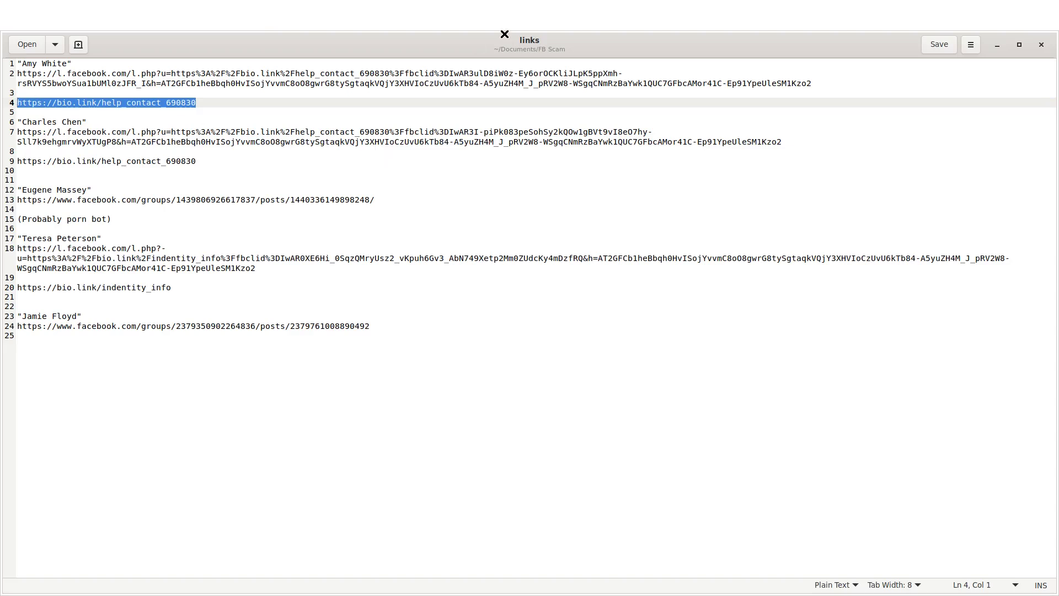
{"action": "key", "text": "alt+Tab"}
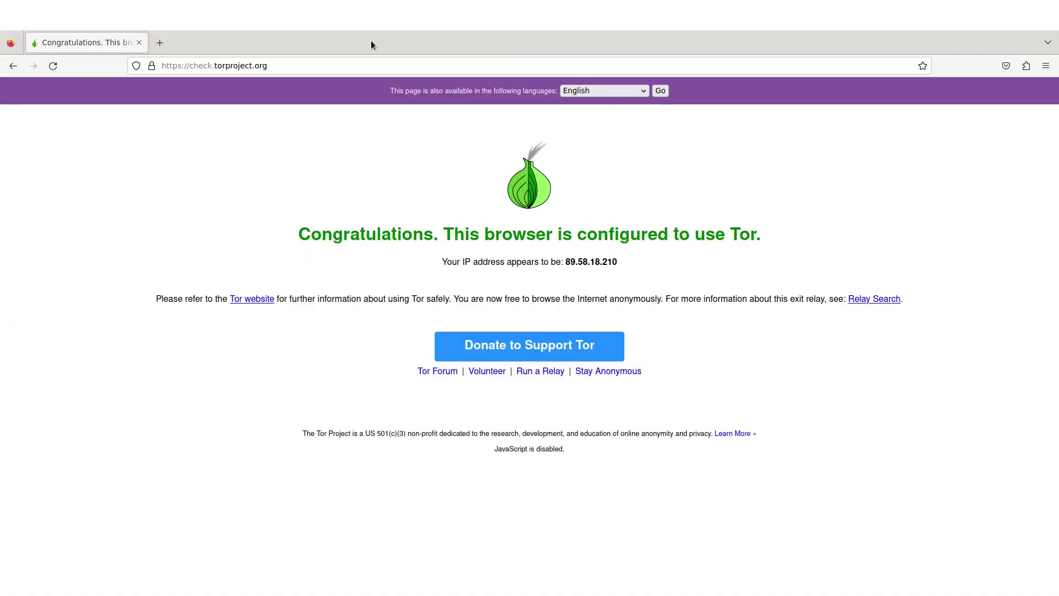
{"action": "left_click", "coordinate": [306, 64]}
{"action": "key", "text": "ctrl+v"}
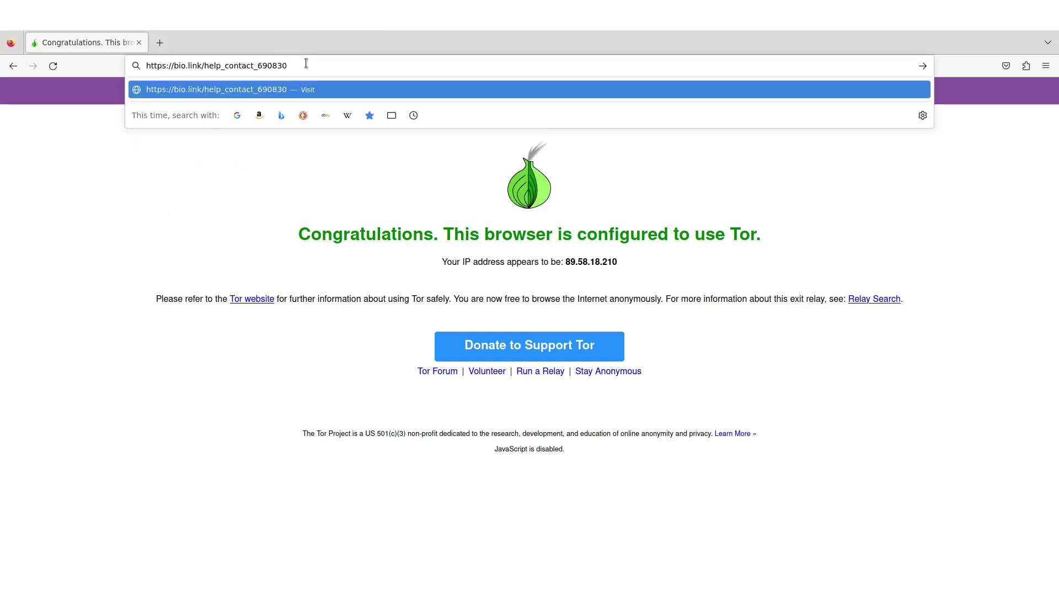
{"action": "key", "text": "Return"}
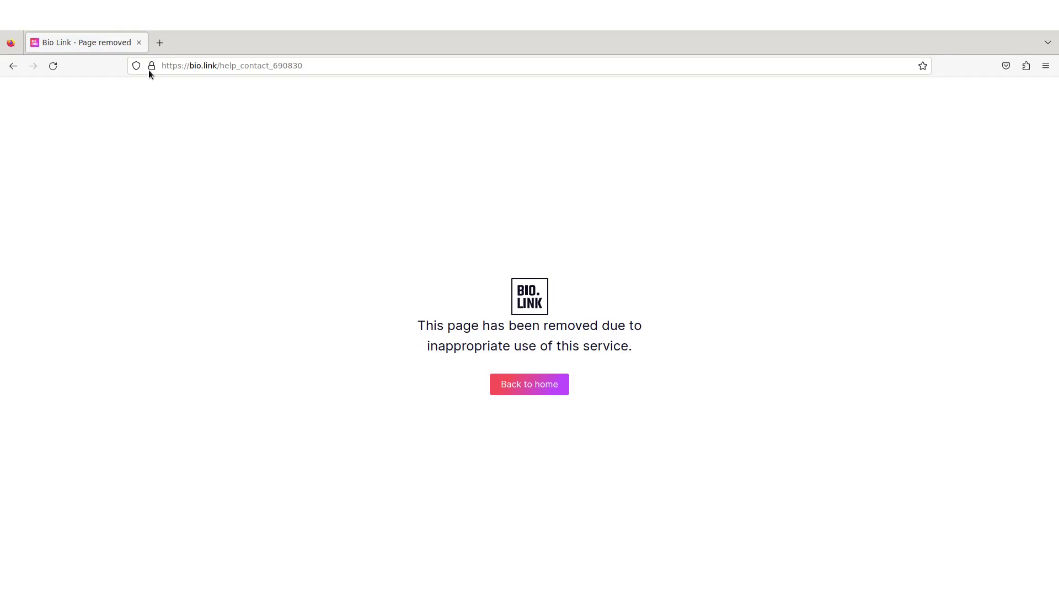
Load the indentity_info bio.link address from line 20 in Tor Browser
{"action": "key", "text": "alt+Tab"}
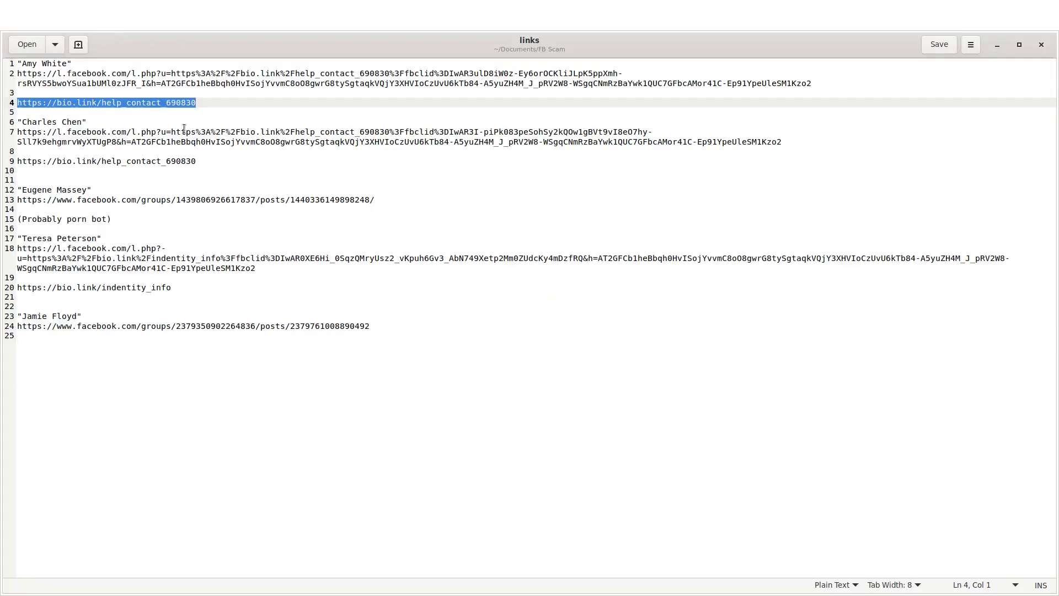
{"action": "triple_click", "coordinate": [204, 160]}
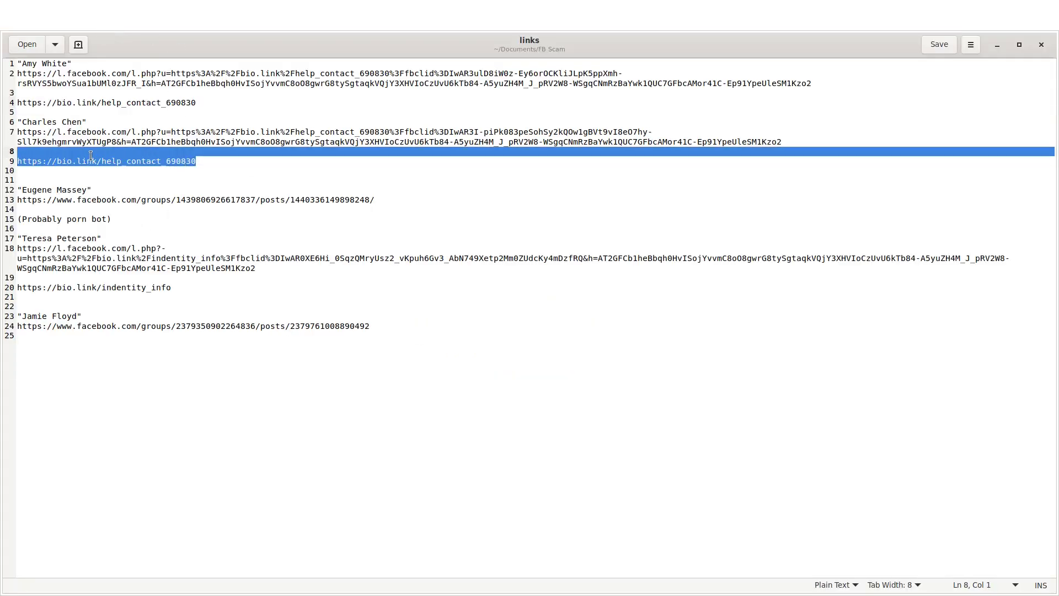
{"action": "left_click_drag", "start_coordinate": [204, 161], "coordinate": [22, 161]}
{"action": "left_click_drag", "start_coordinate": [195, 291], "coordinate": [18, 288]}
{"action": "key", "text": "ctrl+c"}
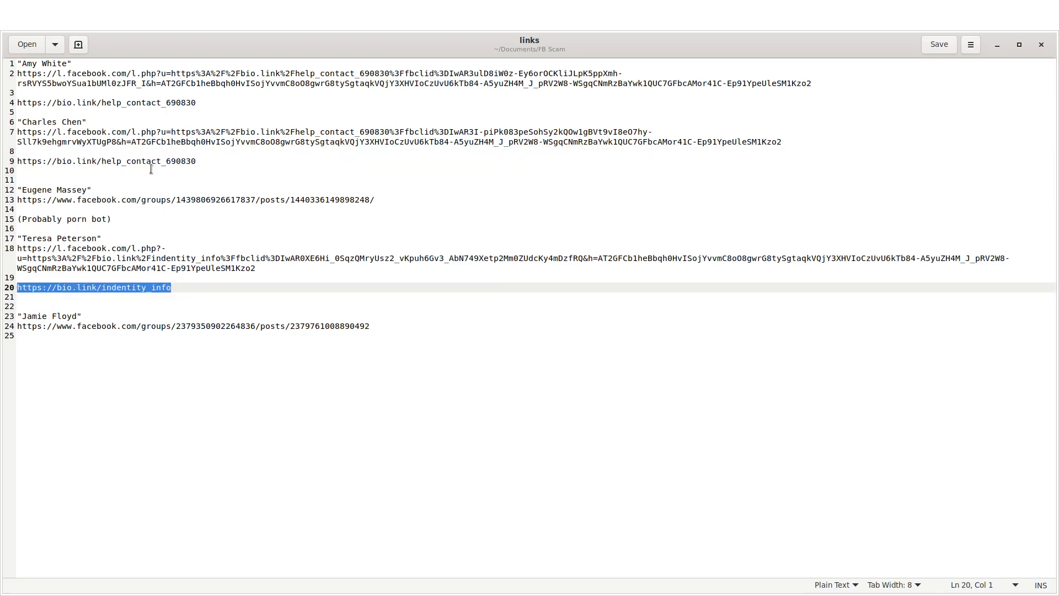
{"action": "key", "text": "alt+Tab"}
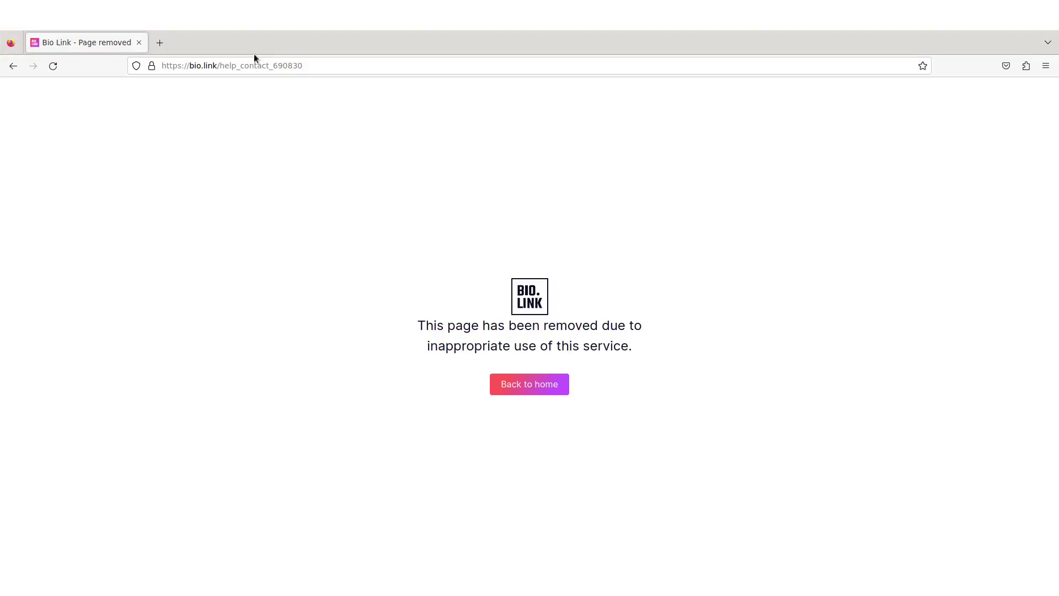
{"action": "double_click", "coordinate": [273, 65]}
{"action": "key", "text": "ctrl+a"}
{"action": "key", "text": "ctrl+v"}
{"action": "key", "text": "Return"}
{"action": "left_click", "coordinate": [281, 66]}
{"action": "left_click_drag", "start_coordinate": [221, 66], "coordinate": [273, 66]}
{"action": "key", "text": "BackSpace"}
{"action": "key", "text": "BackSpace"}
{"action": "key", "text": "Return"}
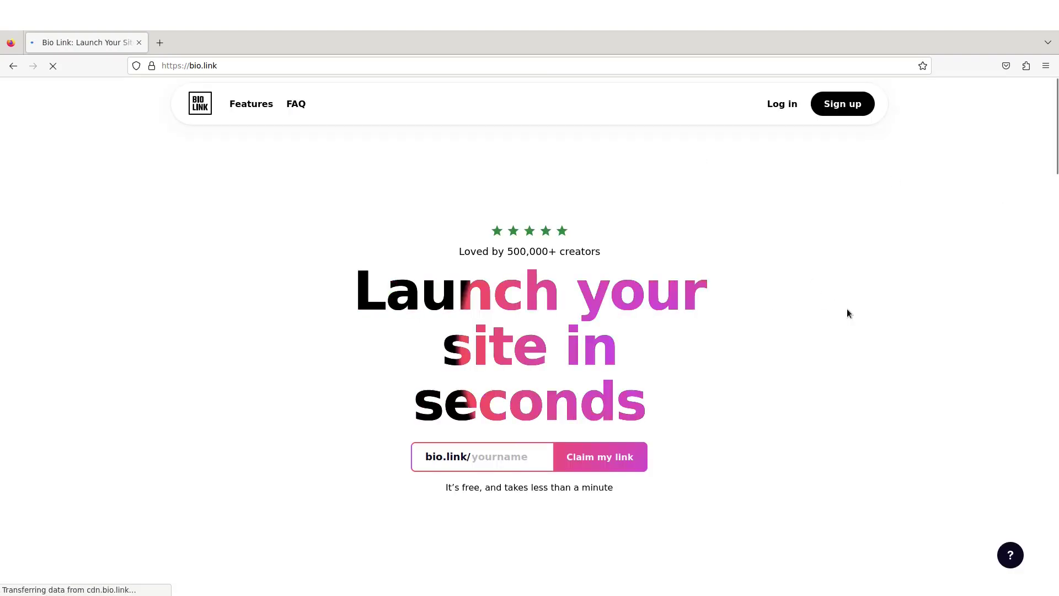
{"action": "scroll", "coordinate": [848, 314], "scroll_direction": "down", "scroll_amount": 1}
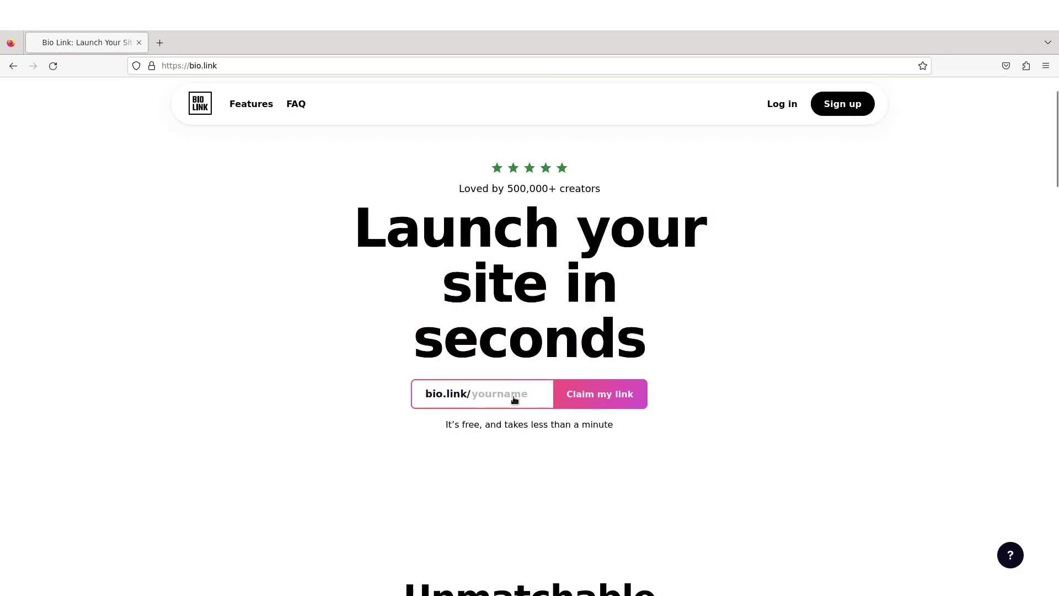
{"action": "scroll", "coordinate": [707, 386], "scroll_direction": "down", "scroll_amount": 6}
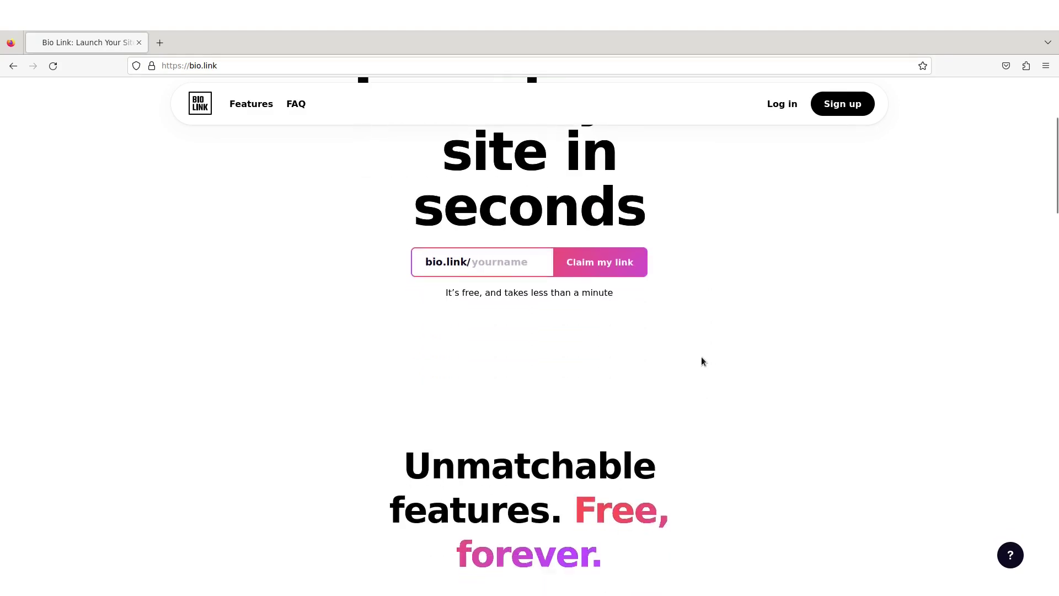
{"action": "scroll", "coordinate": [849, 302], "scroll_direction": "down", "scroll_amount": 4}
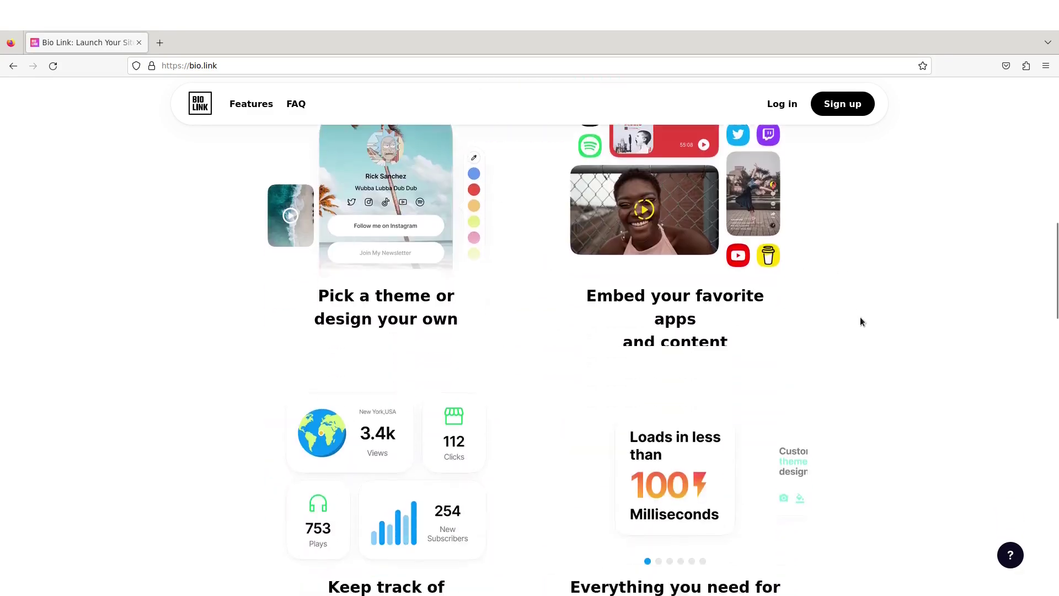
{"action": "scroll", "coordinate": [859, 316], "scroll_direction": "down", "scroll_amount": 5}
{"action": "scroll", "coordinate": [862, 320], "scroll_direction": "up", "scroll_amount": 15}
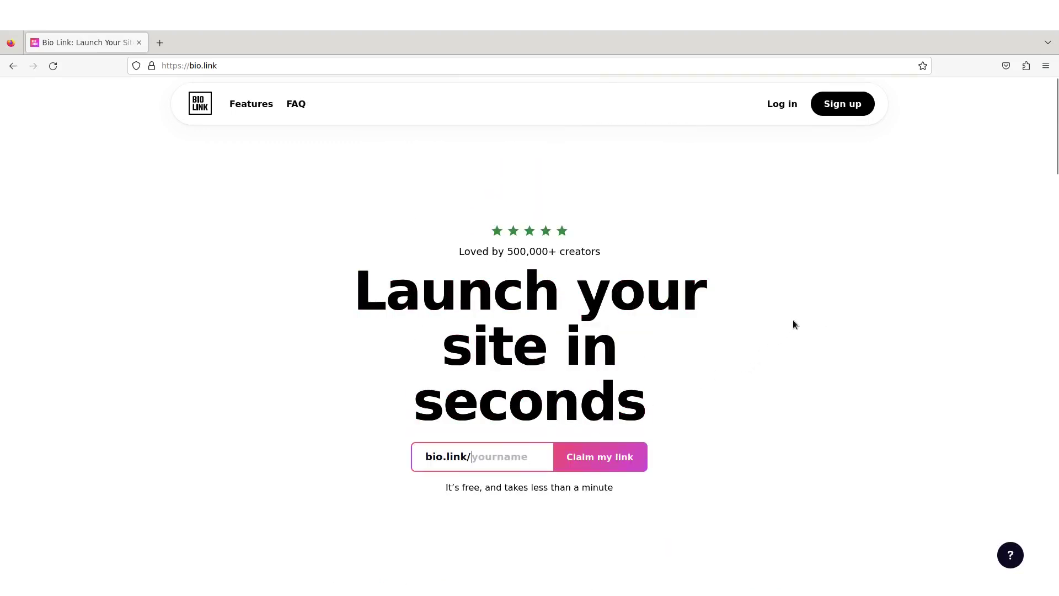
{"action": "scroll", "coordinate": [792, 325], "scroll_direction": "down", "scroll_amount": 15}
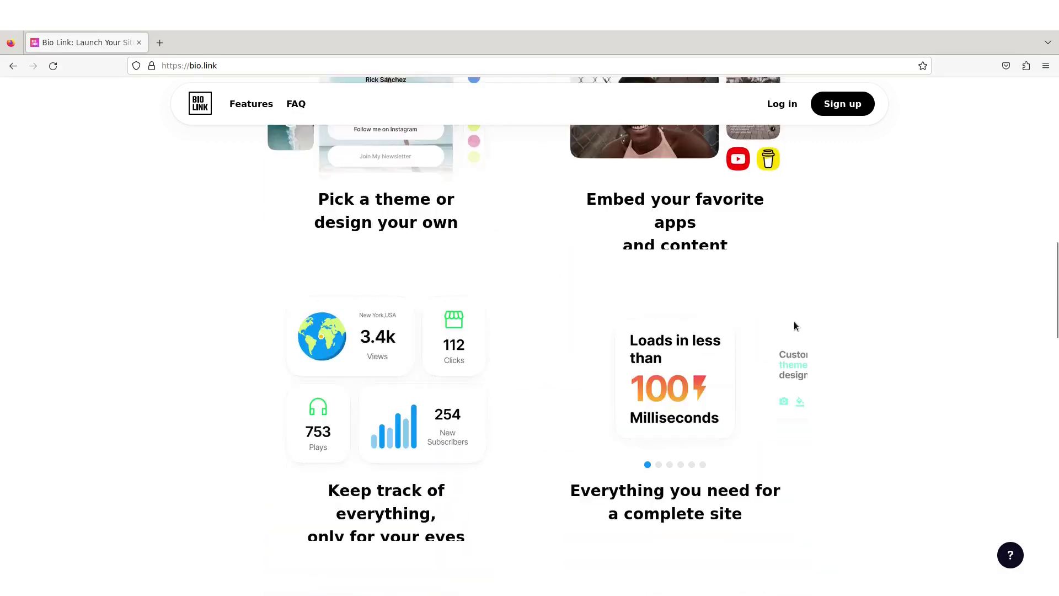
{"action": "scroll", "coordinate": [794, 325], "scroll_direction": "down", "scroll_amount": 10}
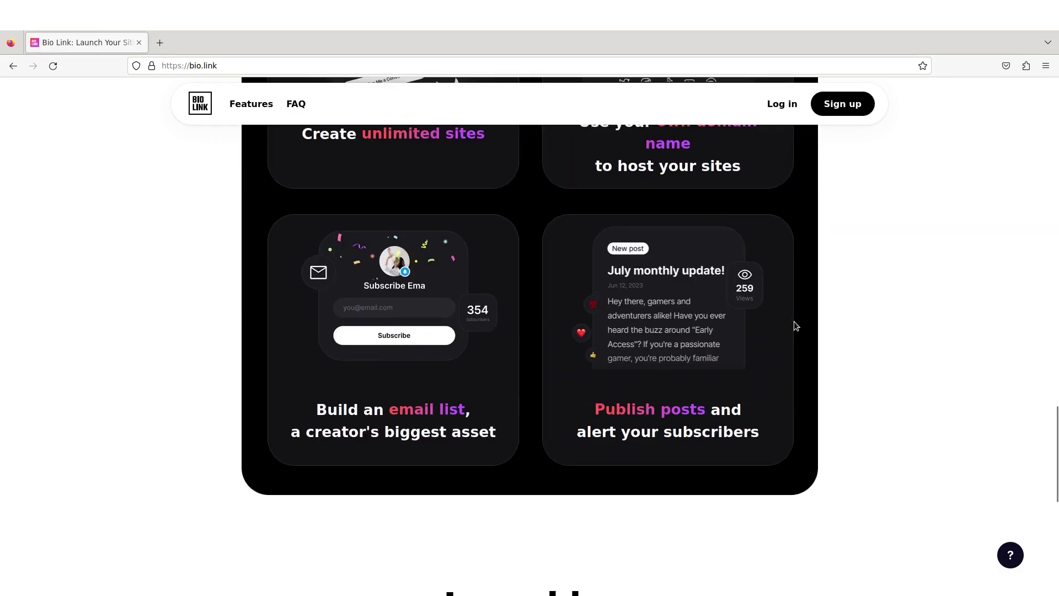
{"action": "scroll", "coordinate": [794, 325], "scroll_direction": "down", "scroll_amount": 10}
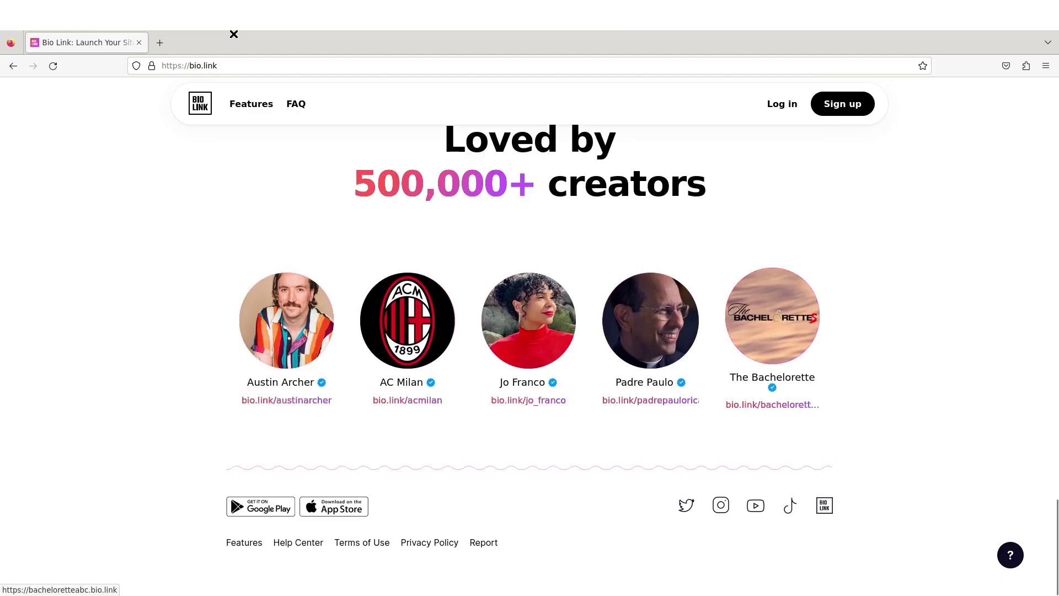
{"action": "key", "text": "alt+Tab"}
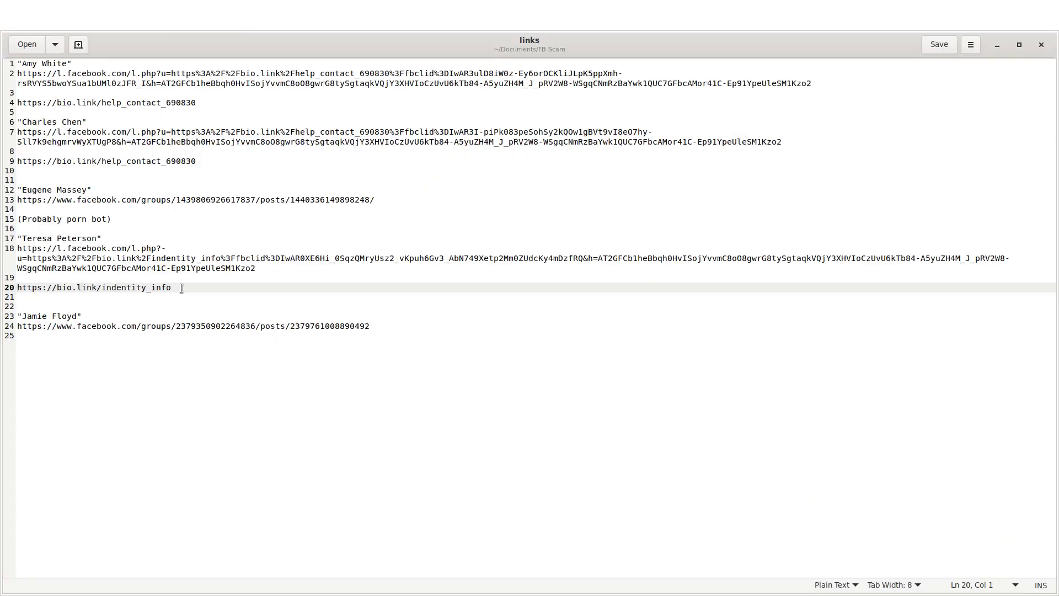
Load the line 13 Facebook group link in the browser
{"action": "left_click_drag", "start_coordinate": [385, 200], "coordinate": [5, 204]}
{"action": "key", "text": "ctrl+c"}
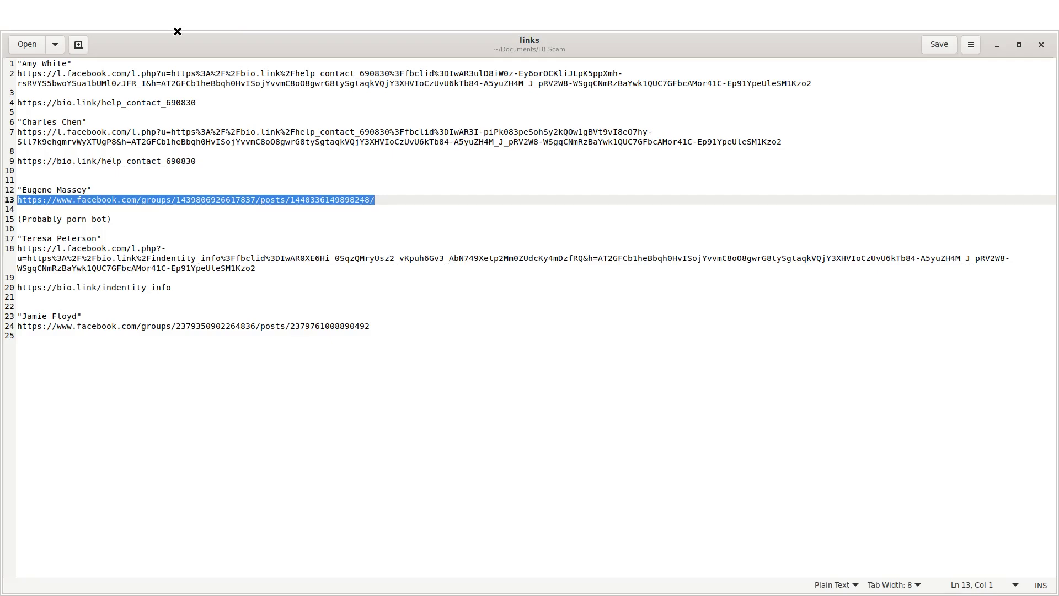
{"action": "key", "text": "alt+Tab"}
{"action": "left_click", "coordinate": [324, 61]}
{"action": "key", "text": "ctrl+v"}
{"action": "key", "text": "Return"}
Copy the line 24 Facebook group link and open a new browser tab for it
{"action": "left_click", "coordinate": [385, 333]}
{"action": "triple_click", "coordinate": [342, 326]}
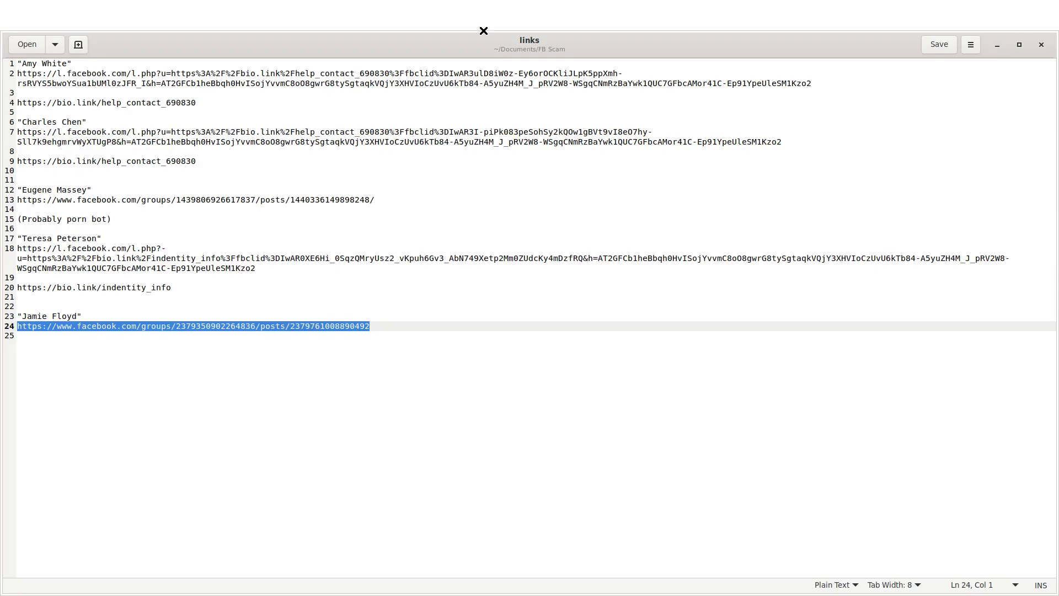
{"action": "key", "text": "alt+Tab"}
{"action": "left_click", "coordinate": [159, 44]}
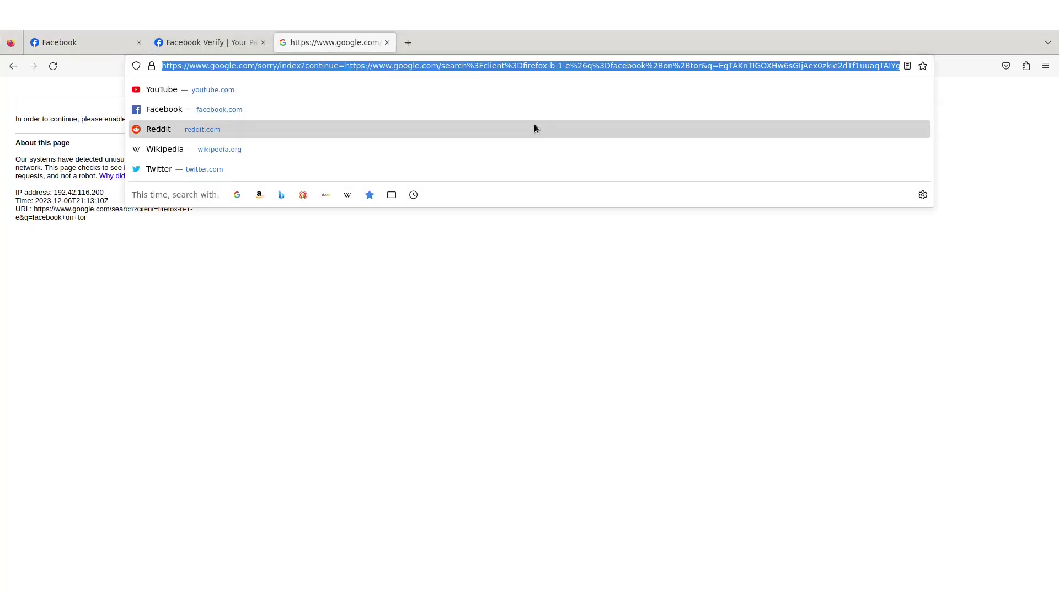
Enter duckduckgo in the third tab's address bar to reach DuckDuckGo's search page
{"action": "type", "text": "duckduckgo.com/html"}
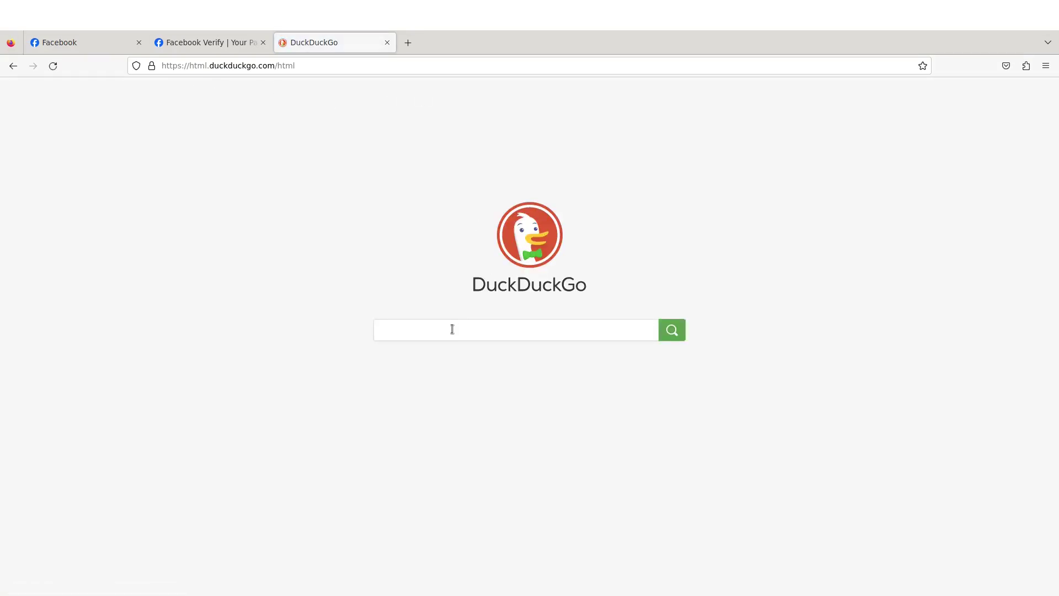
Type 'facebook' into the DuckDuckGo search box, then enter about:config in the address bar
{"action": "type", "text": "facebook"}
{"action": "left_click", "coordinate": [287, 66]}
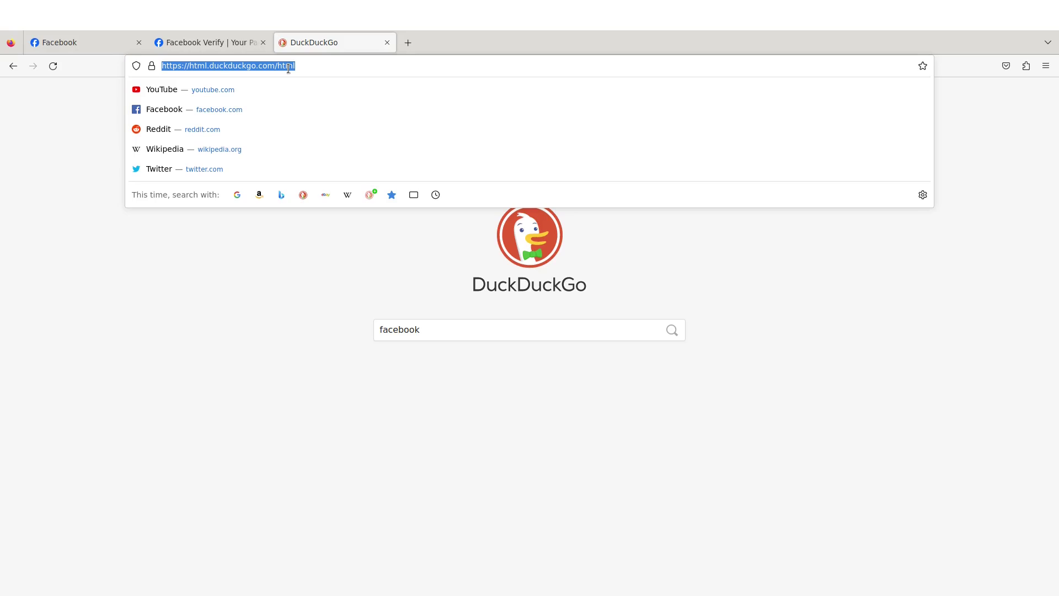
{"action": "type", "text": "about:config"}
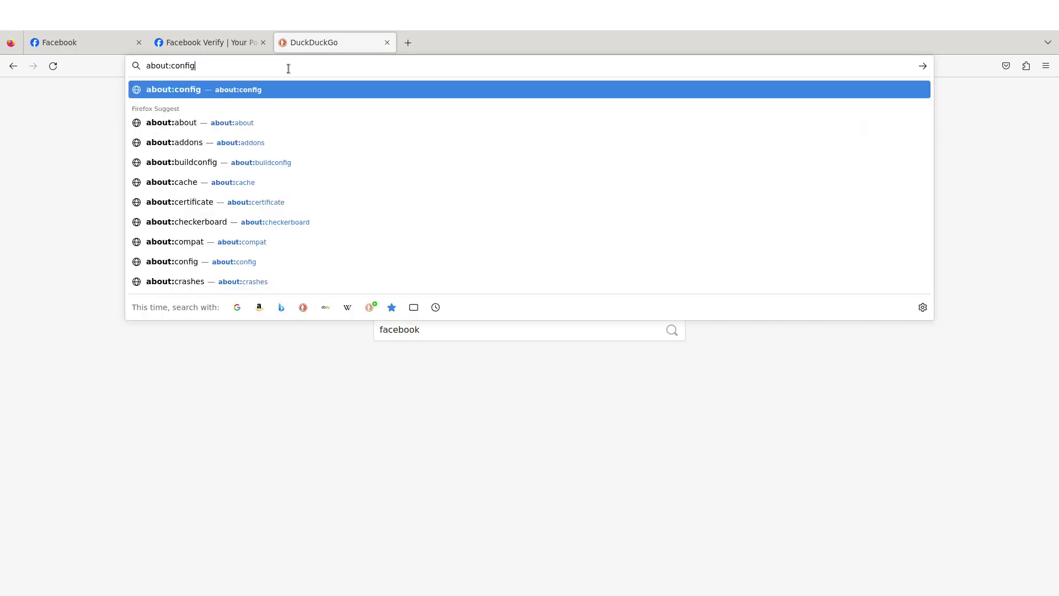
Open about:config past the risk warning and filter the preferences for 'java'
{"action": "key", "text": "Return"}
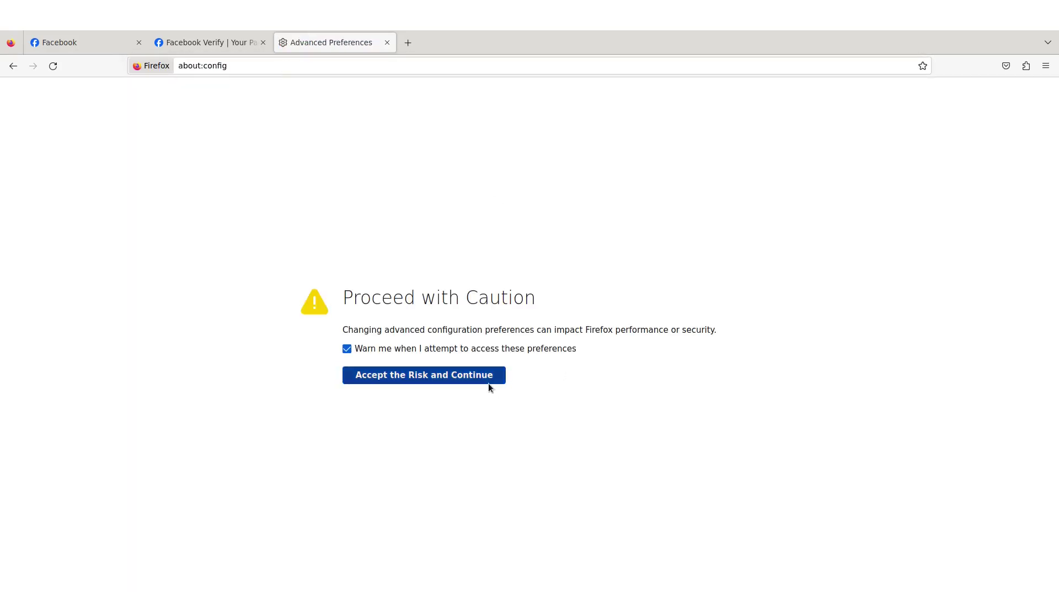
{"action": "left_click", "coordinate": [488, 381]}
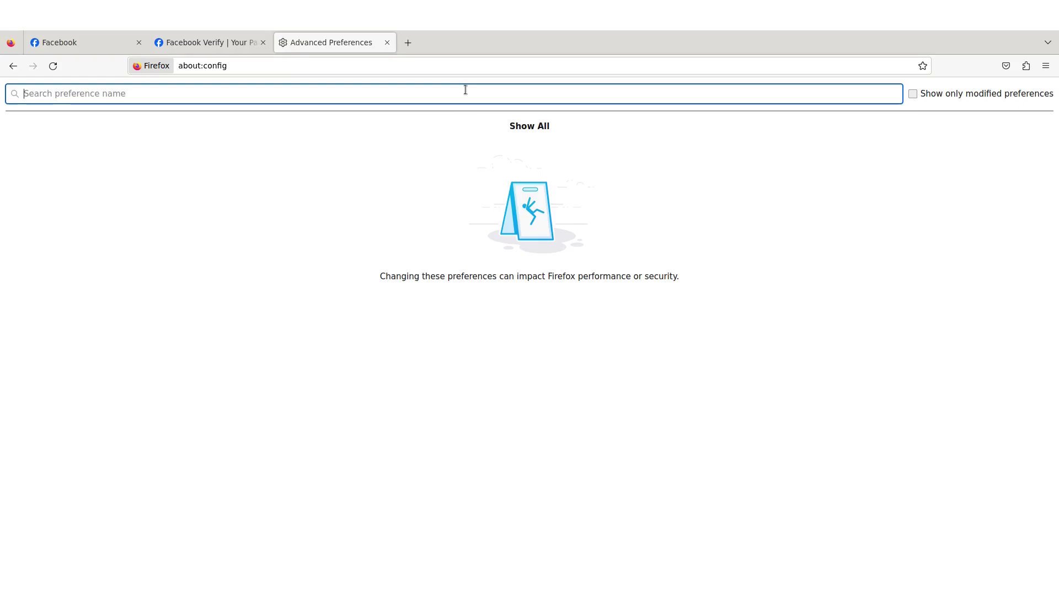
{"action": "type", "text": "java"}
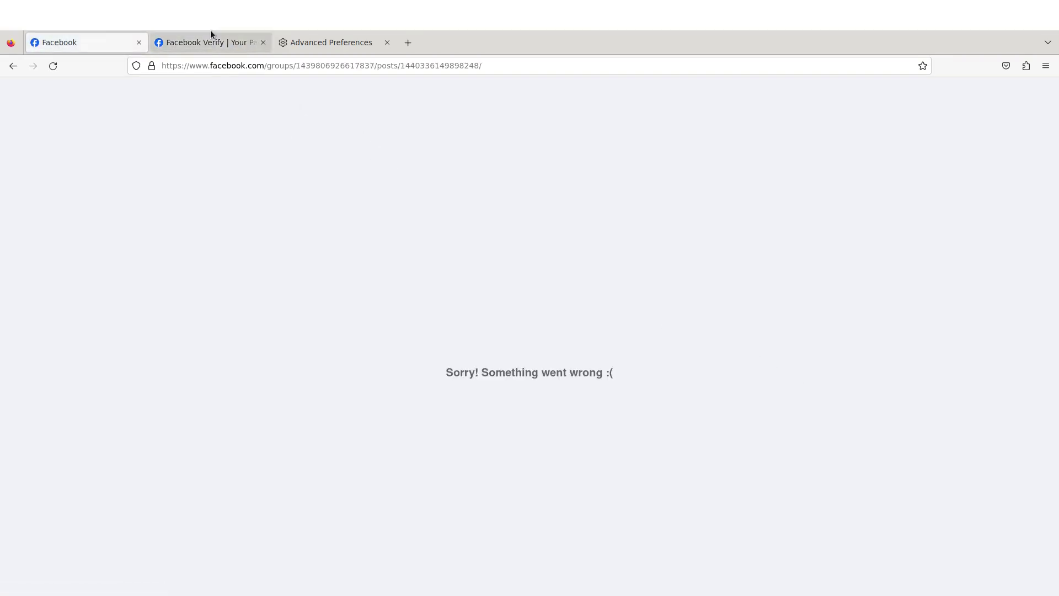
Verify both Facebook group post tabs fail to load, then switch back to the gedit links file
{"action": "left_click", "coordinate": [209, 48]}
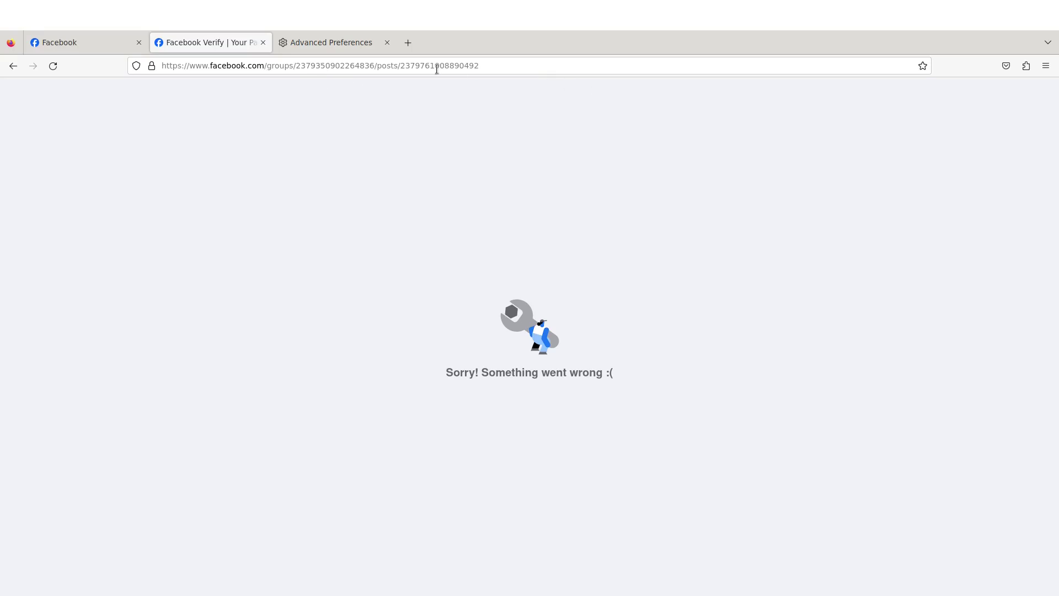
{"action": "left_click_drag", "start_coordinate": [437, 66], "coordinate": [140, 60]}
{"action": "left_click", "coordinate": [683, 335]}
{"action": "left_click", "coordinate": [118, 43]}
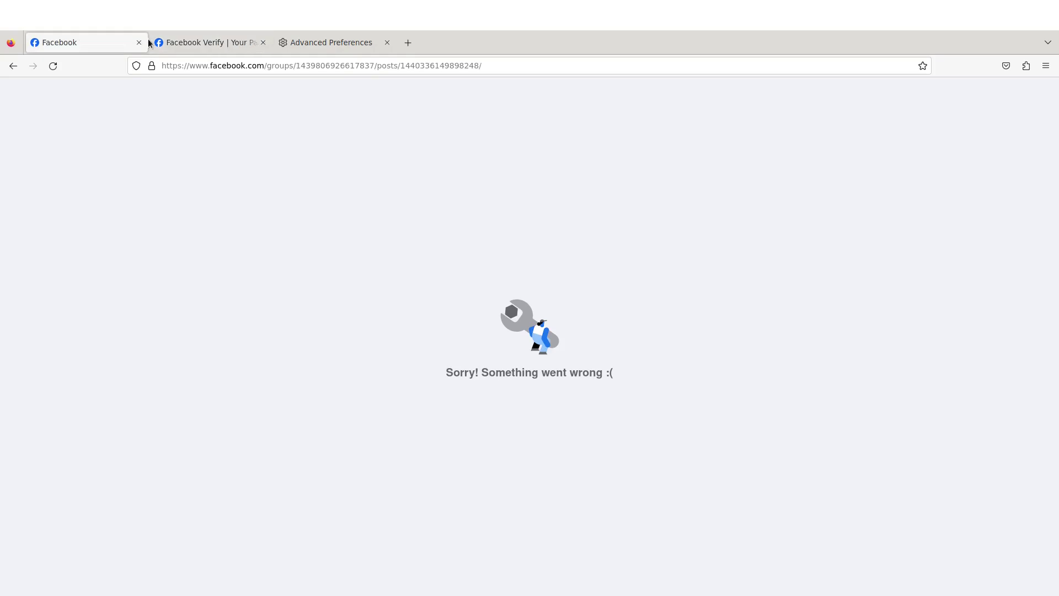
{"action": "left_click", "coordinate": [304, 48]}
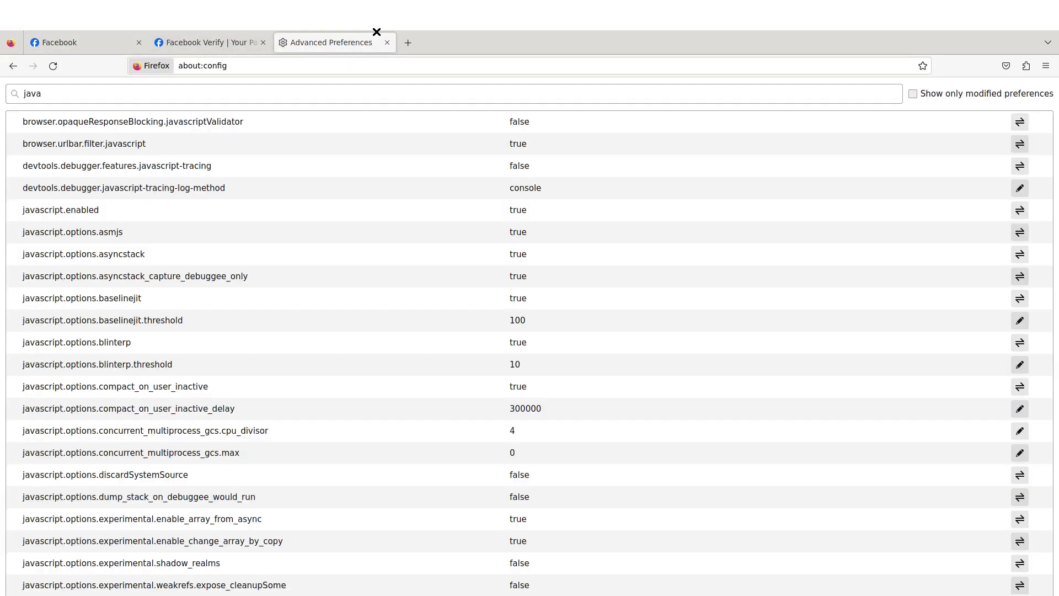
{"action": "key", "text": "alt+Tab"}
{"action": "key", "text": "alt+Tab"}
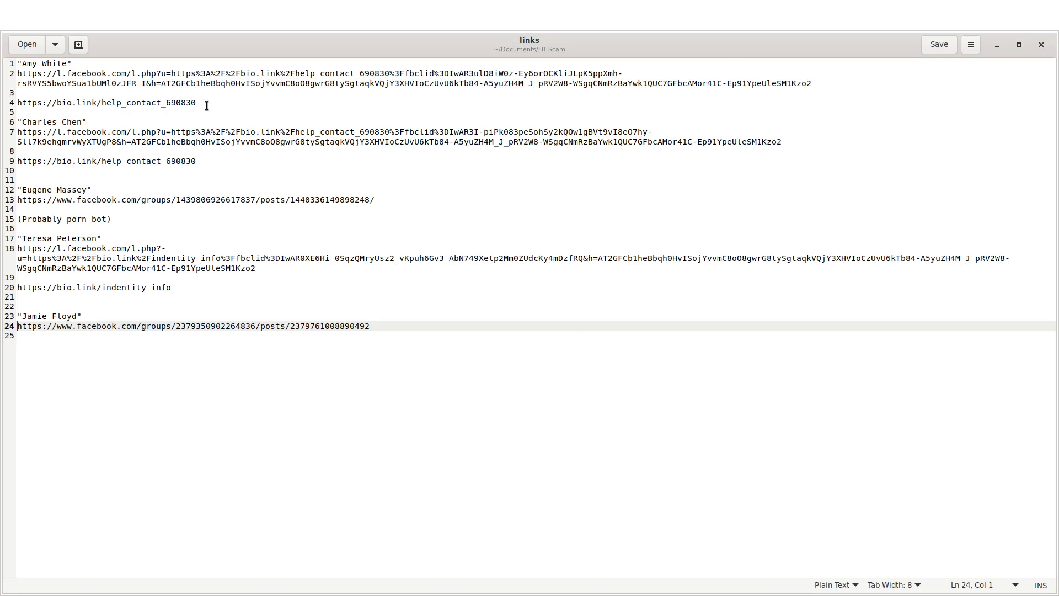
{"action": "left_click_drag", "start_coordinate": [208, 105], "coordinate": [86, 94]}
{"action": "left_click_drag", "start_coordinate": [211, 161], "coordinate": [115, 163]}
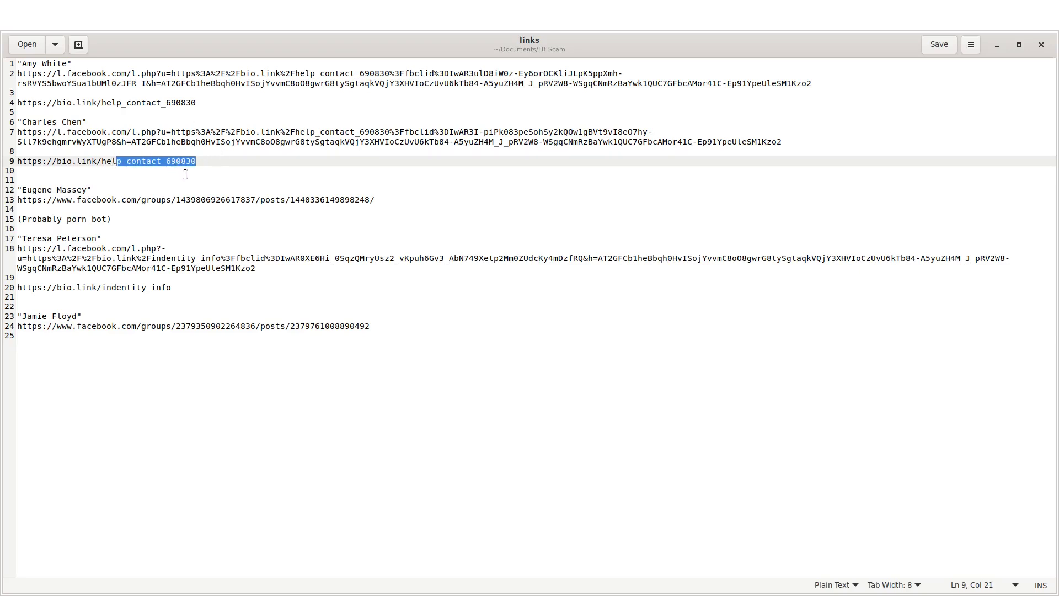
{"action": "left_click", "coordinate": [202, 161]}
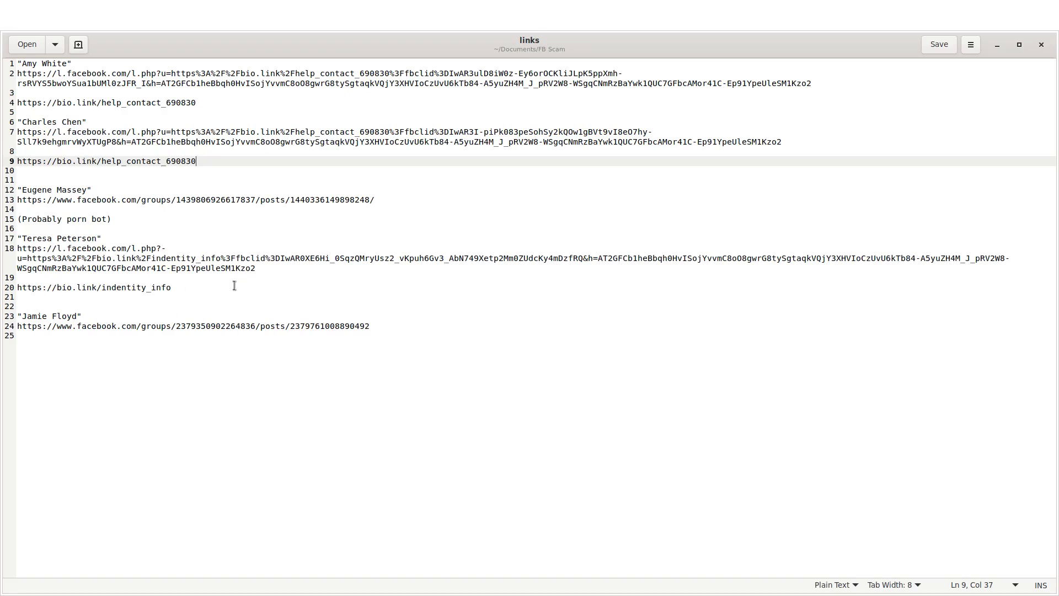
{"action": "left_click_drag", "start_coordinate": [199, 284], "coordinate": [20, 287]}
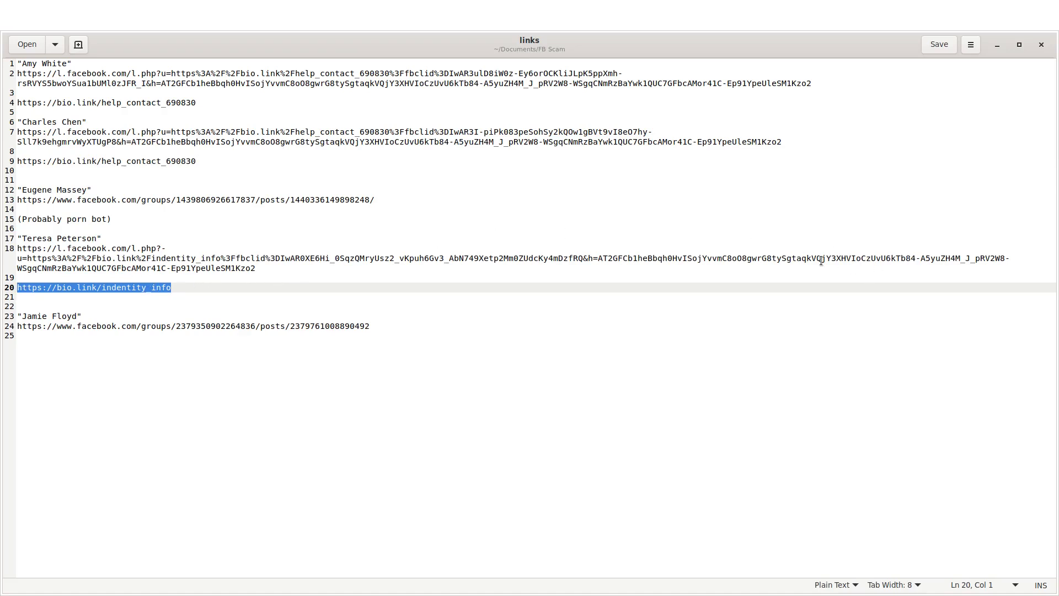
{"action": "mouse_move", "coordinate": [817, 259]}
{"action": "left_mouse_down"}
{"action": "mouse_move", "coordinate": [821, 286]}
{"action": "mouse_move", "coordinate": [812, 273]}
{"action": "left_mouse_up"}
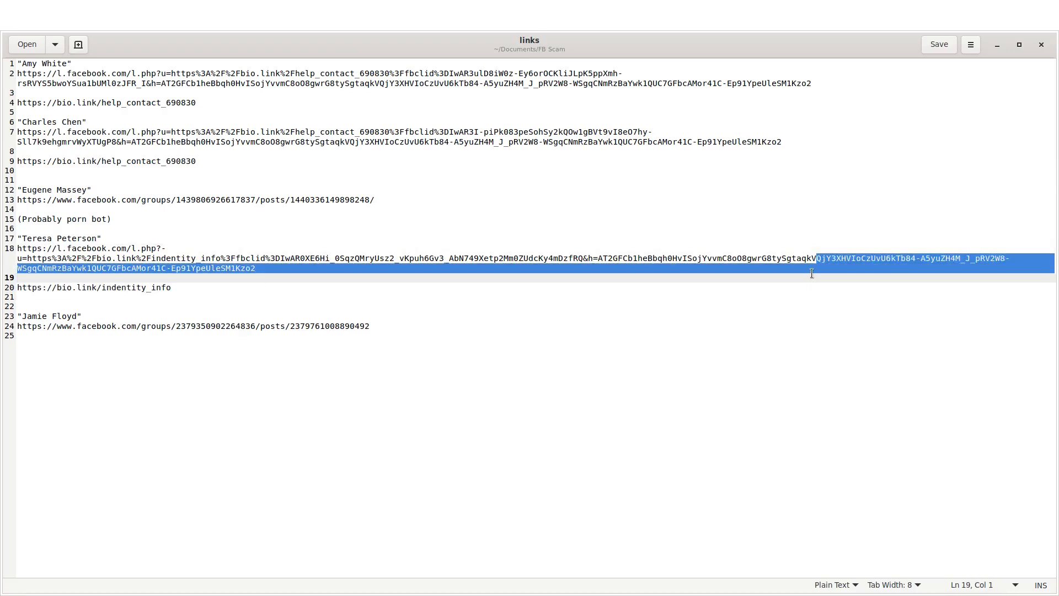
{"action": "left_click", "coordinate": [117, 287]}
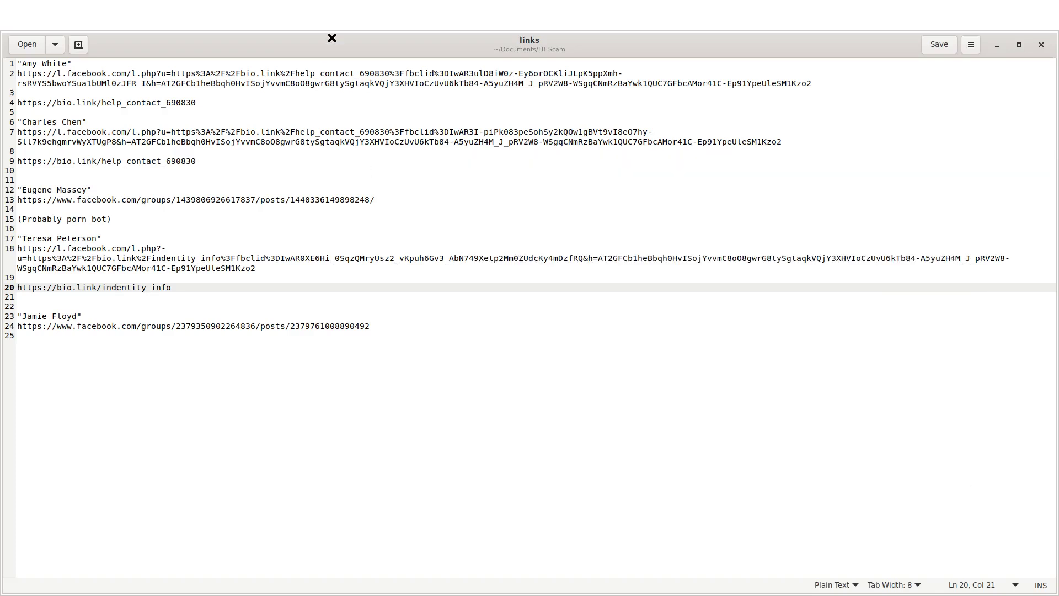
{"action": "left_click", "coordinate": [807, 221]}
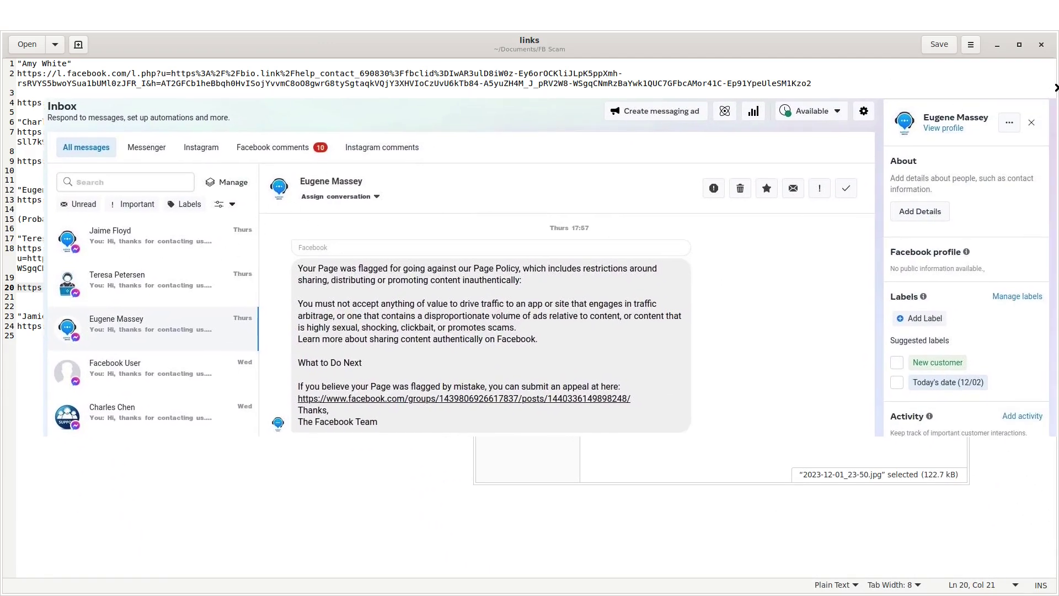
{"action": "left_click", "coordinate": [827, 64]}
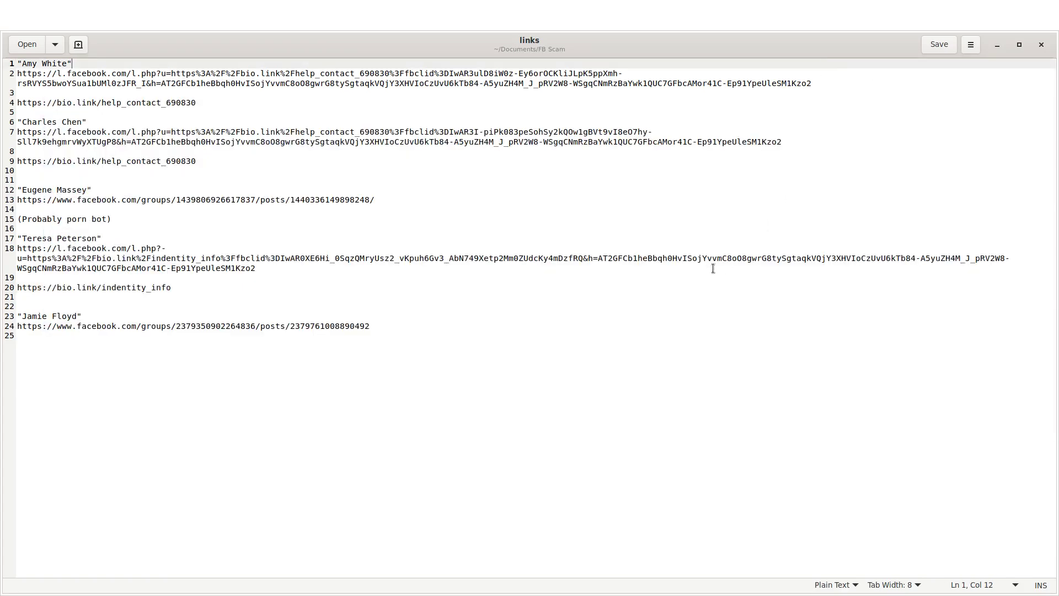